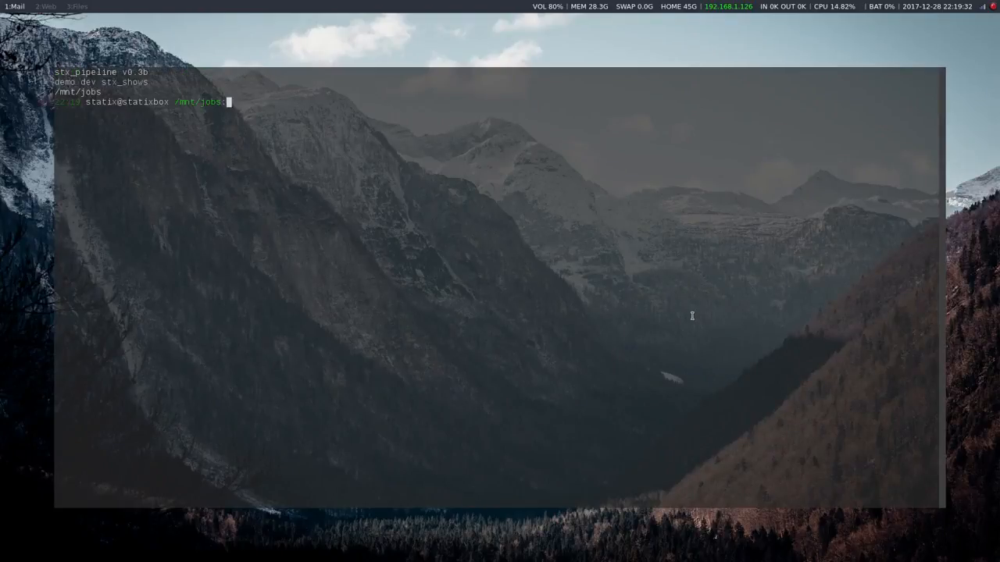
Step: Launch Fusion from the terminal, switch to a layout with one large viewer beside stacked tools and flow areas, and enlarge the tools area
{"action": "key", "text": "Return"}
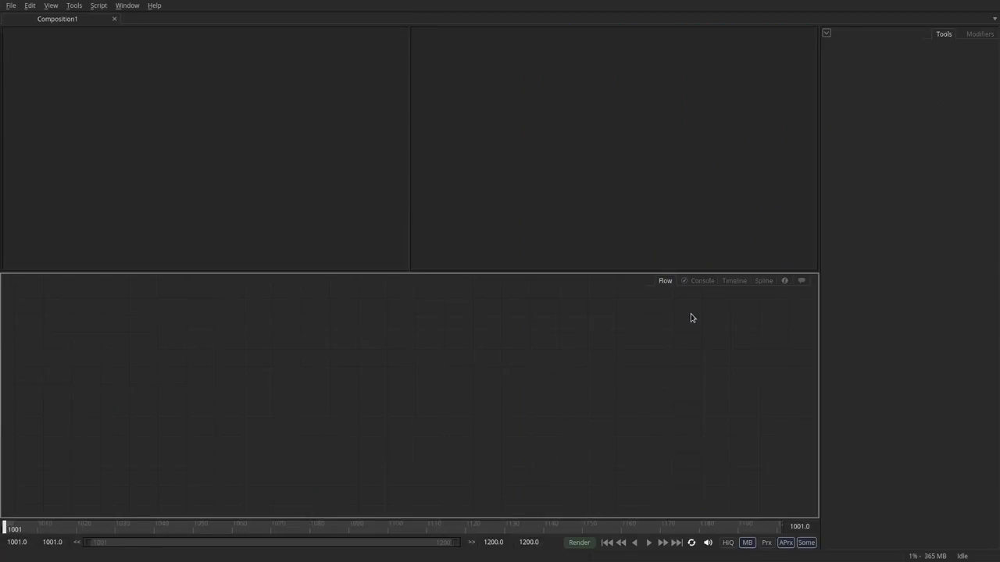
{"action": "left_click", "coordinate": [127, 5]}
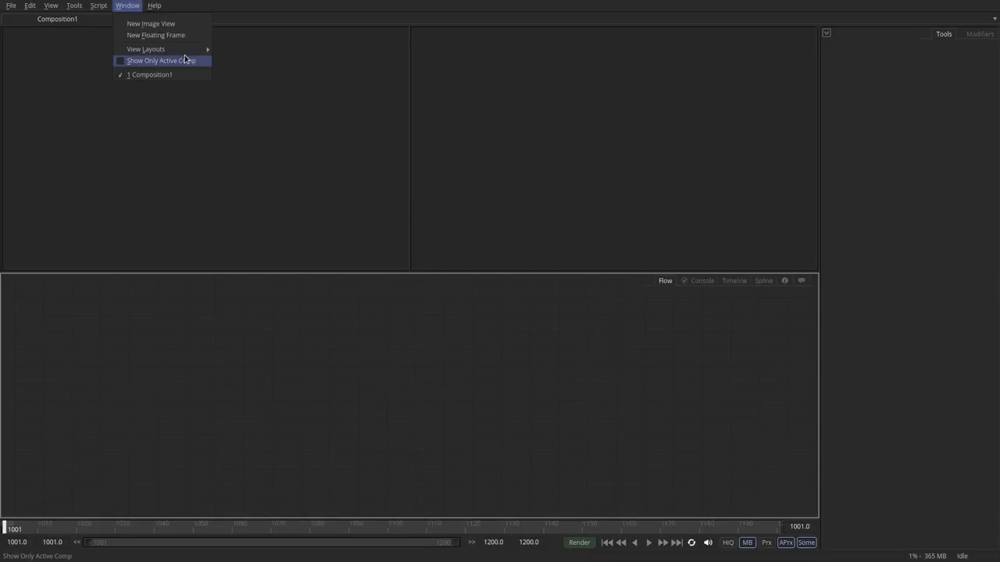
{"action": "mouse_move", "coordinate": [183, 49]}
{"action": "left_click", "coordinate": [254, 152]}
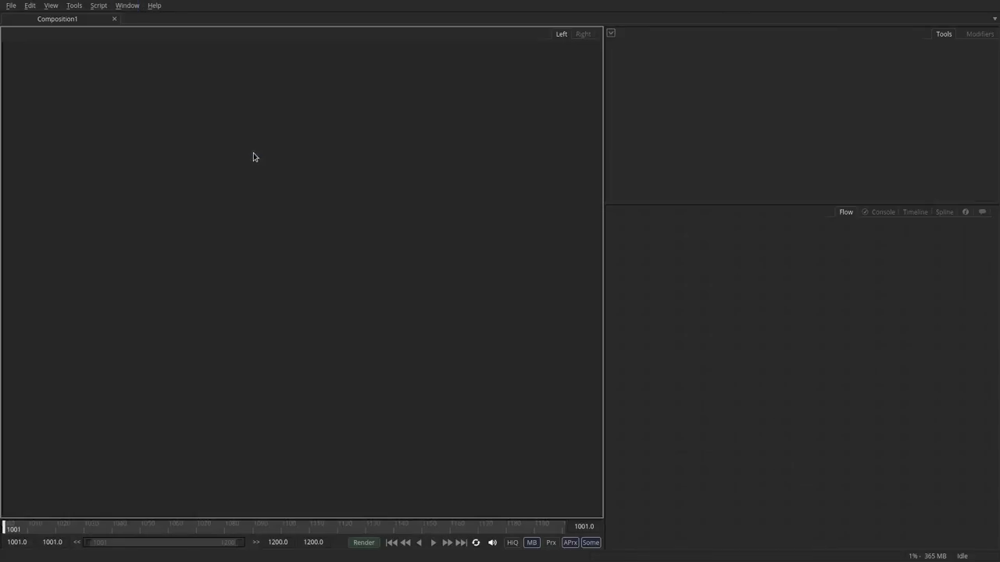
{"action": "left_click_drag", "start_coordinate": [720, 203], "coordinate": [713, 338]}
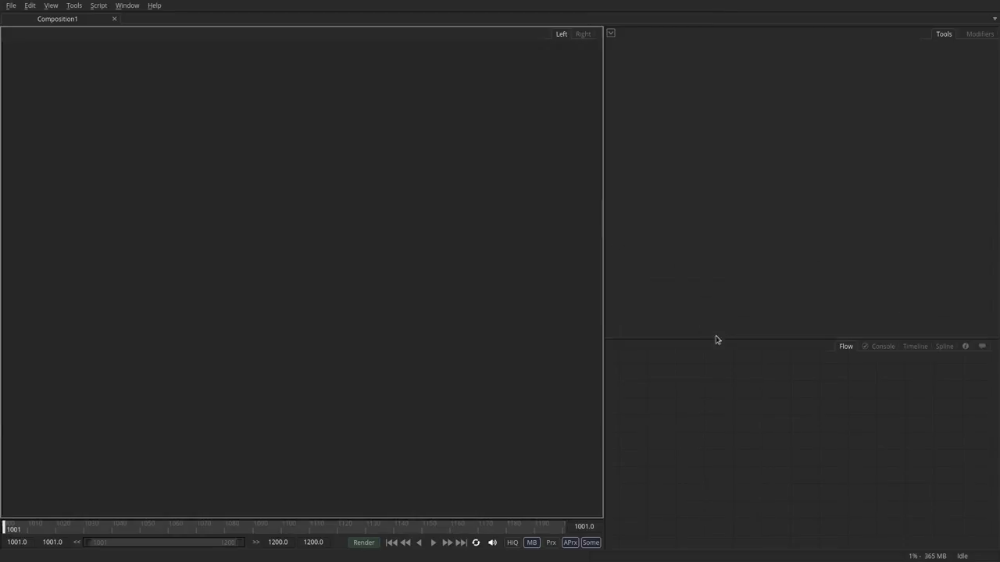
Step: Add a pEmitter node feeding a pRender node, display the pRender in the viewer, and start playback with the emitter selected
{"action": "key", "text": "ctrl+v"}
{"action": "left_click", "coordinate": [727, 373]}
{"action": "scroll", "coordinate": [721, 384], "scroll_direction": "up", "scroll_amount": 5}
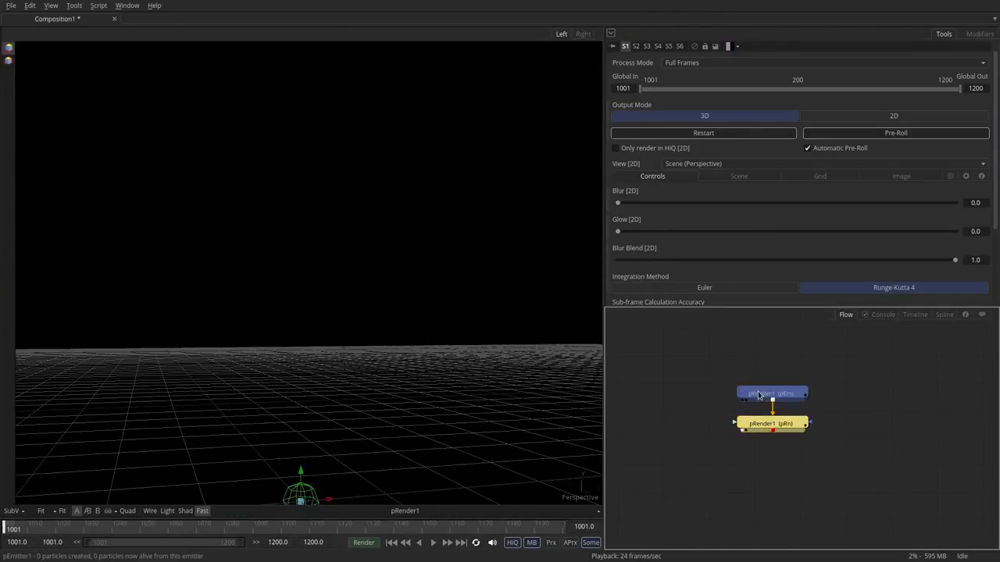
{"action": "left_click", "coordinate": [771, 394]}
{"action": "left_click_drag", "start_coordinate": [384, 410], "coordinate": [334, 384]}
{"action": "key", "text": "space"}
Step: Change the pEmitter's region to Rectangle, set its width to about 0.503, and increase its height
{"action": "left_click", "coordinate": [911, 62]}
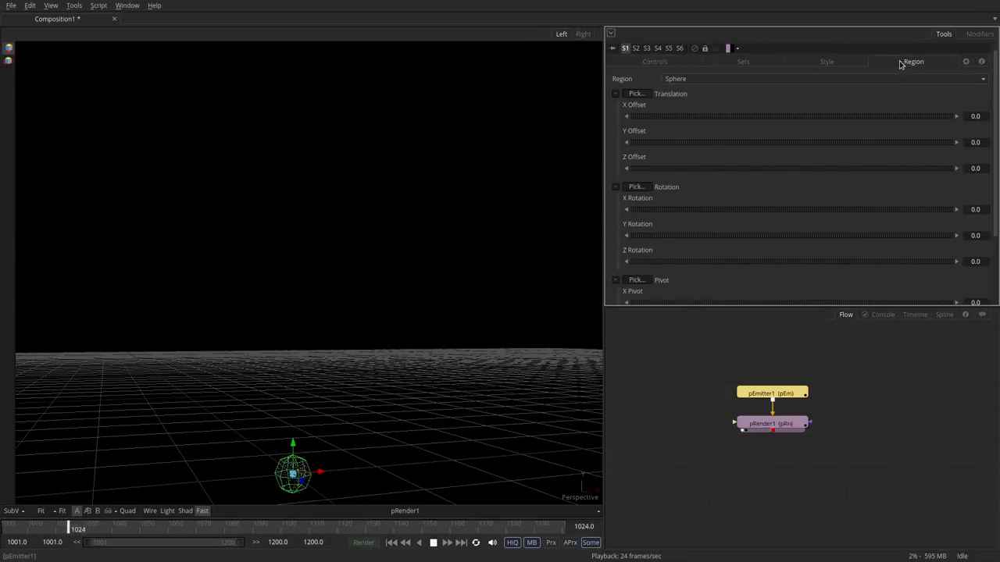
{"action": "left_click", "coordinate": [697, 79]}
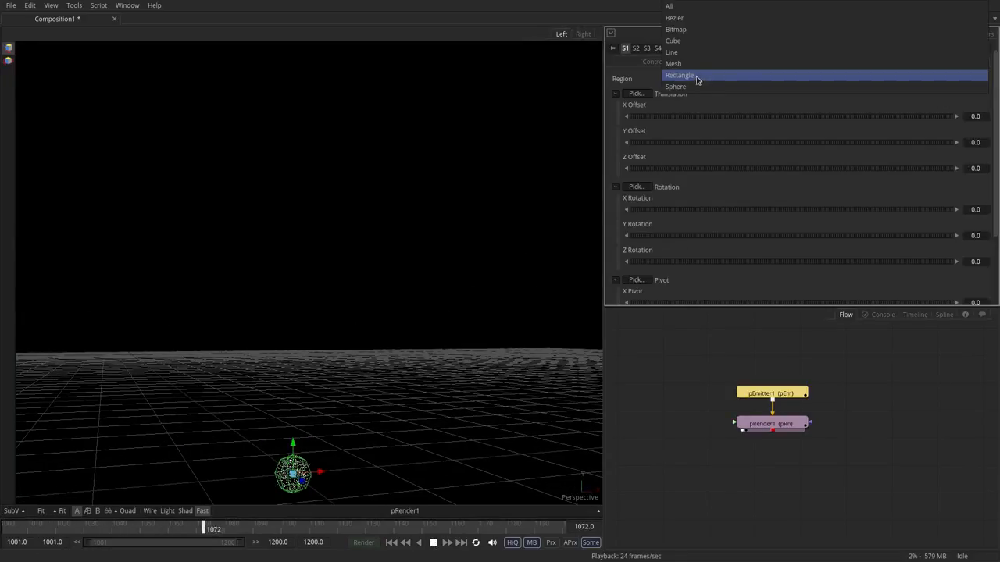
{"action": "left_click", "coordinate": [697, 75]}
{"action": "scroll", "coordinate": [665, 234], "scroll_direction": "down", "scroll_amount": 3}
{"action": "left_click_drag", "start_coordinate": [664, 262], "coordinate": [787, 263]}
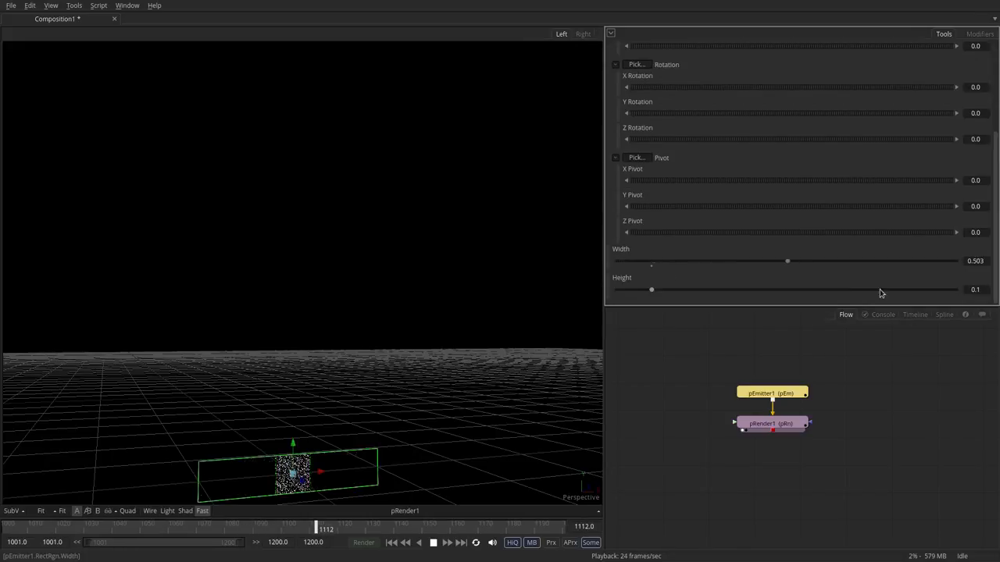
{"action": "left_click_drag", "start_coordinate": [651, 290], "coordinate": [725, 290]}
Step: Set the rectangular emitter region's X rotation to 90 degrees
{"action": "left_click_drag", "start_coordinate": [989, 167], "coordinate": [988, 102]}
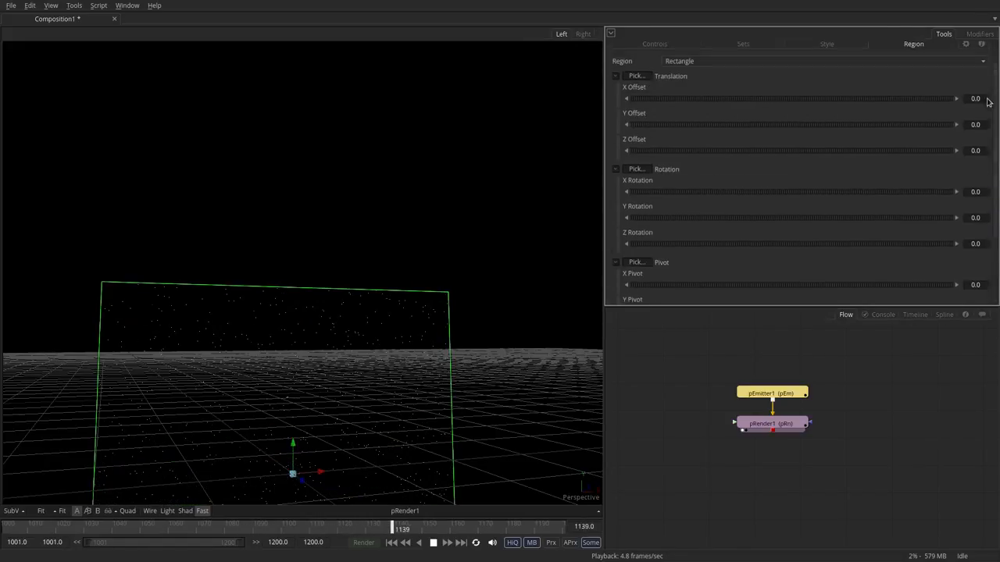
{"action": "left_click", "coordinate": [969, 191]}
{"action": "type", "text": "90"}
{"action": "key", "text": "Tab"}
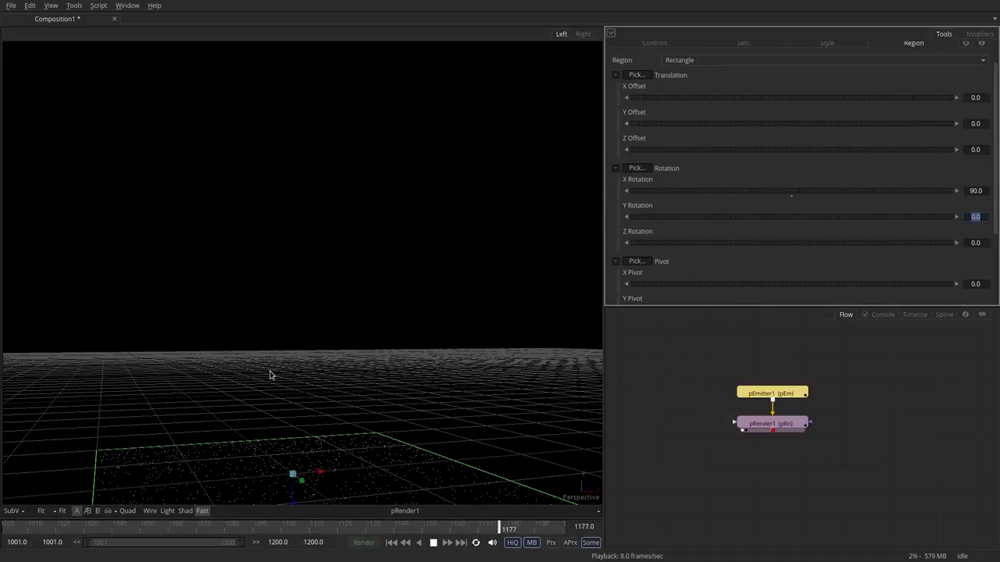
Step: In the pEmitter's velocity controls, set Velocity to about 0.091 and Angle to 90
{"action": "left_click", "coordinate": [653, 43]}
{"action": "left_click", "coordinate": [615, 261]}
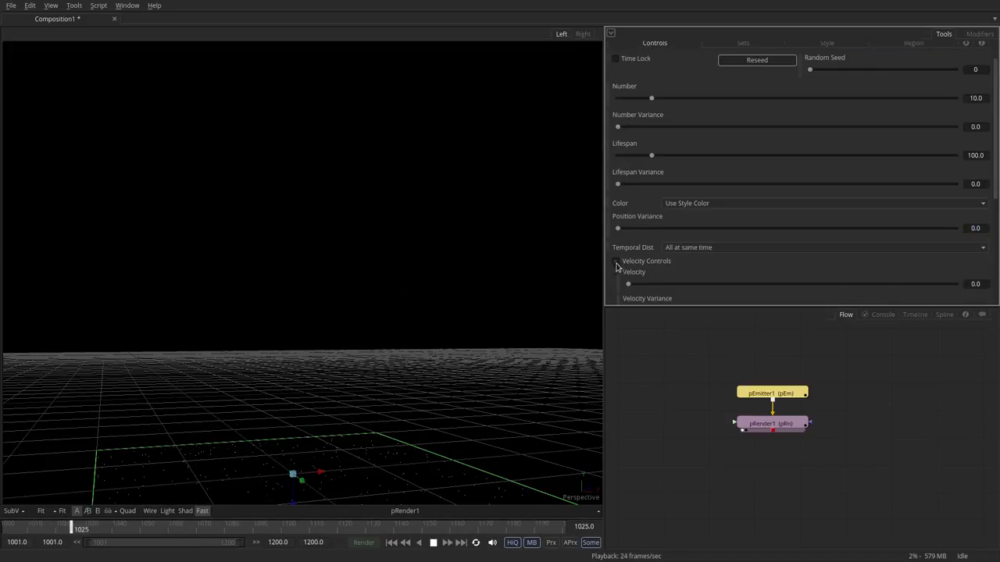
{"action": "left_click_drag", "start_coordinate": [627, 284], "coordinate": [658, 284]}
{"action": "scroll", "coordinate": [638, 222], "scroll_direction": "down", "scroll_amount": 3}
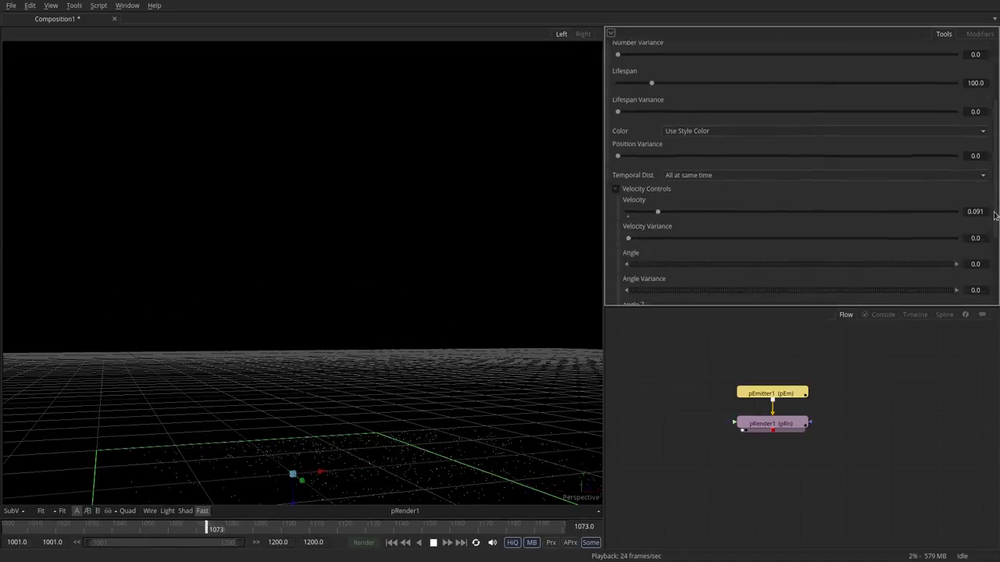
{"action": "left_click", "coordinate": [974, 220]}
{"action": "type", "text": "90"}
{"action": "key", "text": "Tab"}
{"action": "scroll", "coordinate": [293, 344], "scroll_direction": "up", "scroll_amount": 5}
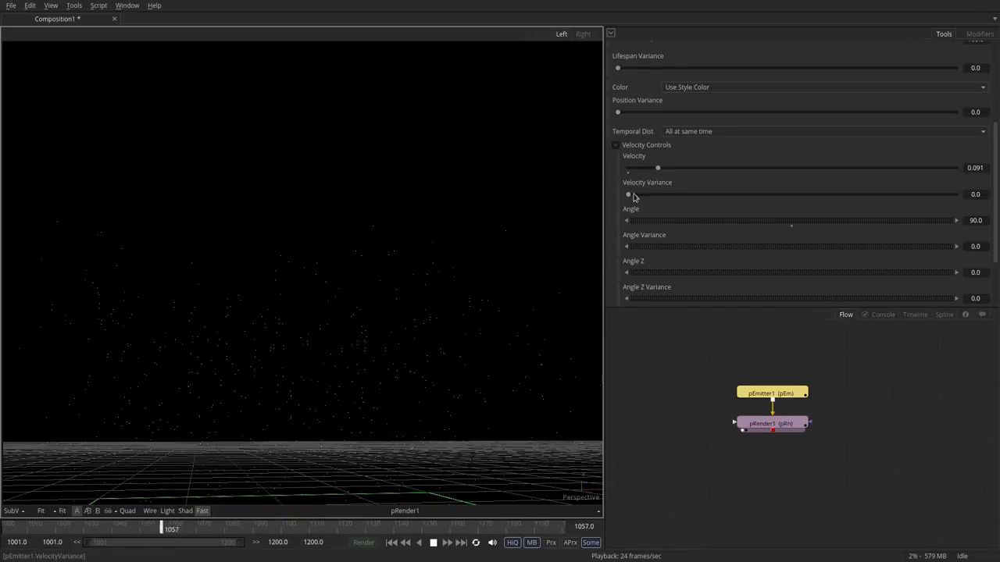
Step: Set the emitter's Velocity to 0.129, Velocity Variance to 0.096, Angle Variance to 19.1, and Angle Z Variance to 16.8
{"action": "left_click_drag", "start_coordinate": [627, 194], "coordinate": [669, 167]}
{"action": "left_click_drag", "start_coordinate": [669, 247], "coordinate": [828, 246]}
{"action": "left_click_drag", "start_coordinate": [643, 299], "coordinate": [801, 298]}
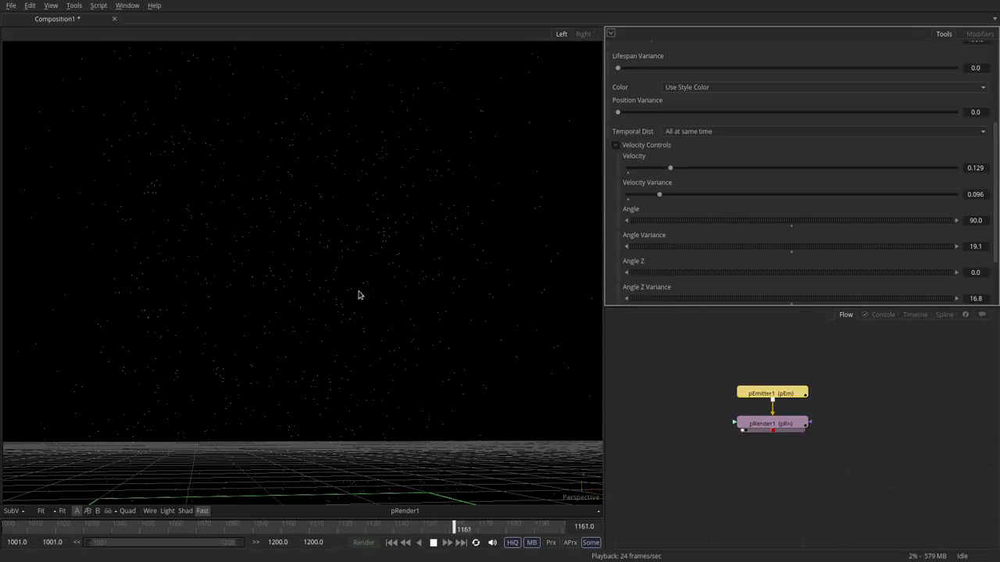
Step: Make room below the pEmitter and insert a pTurbulence node between it and the pRender
{"action": "left_click_drag", "start_coordinate": [771, 423], "coordinate": [771, 488]}
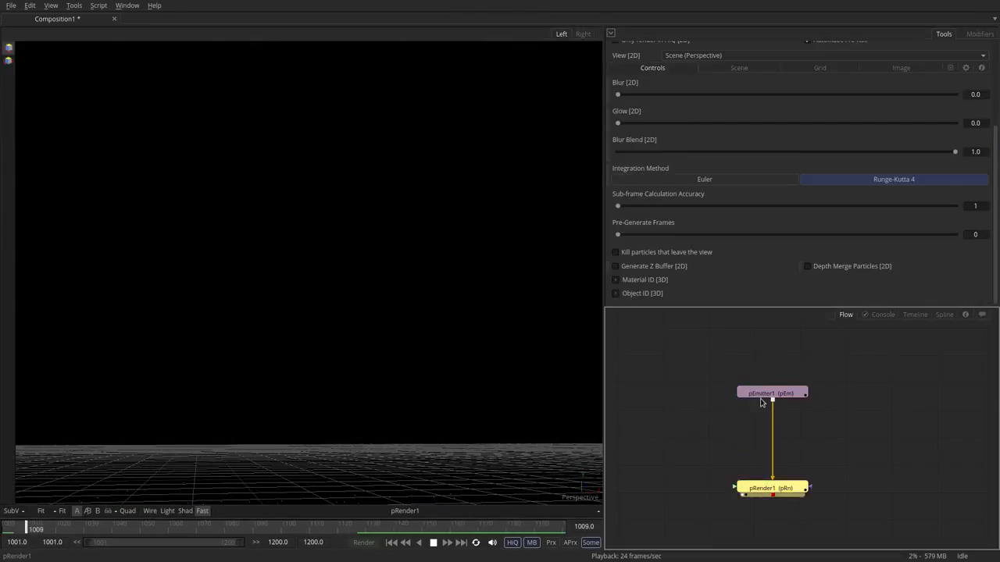
{"action": "left_click", "coordinate": [759, 393]}
{"action": "key", "text": "ctrl+space"}
{"action": "type", "text": "back"}
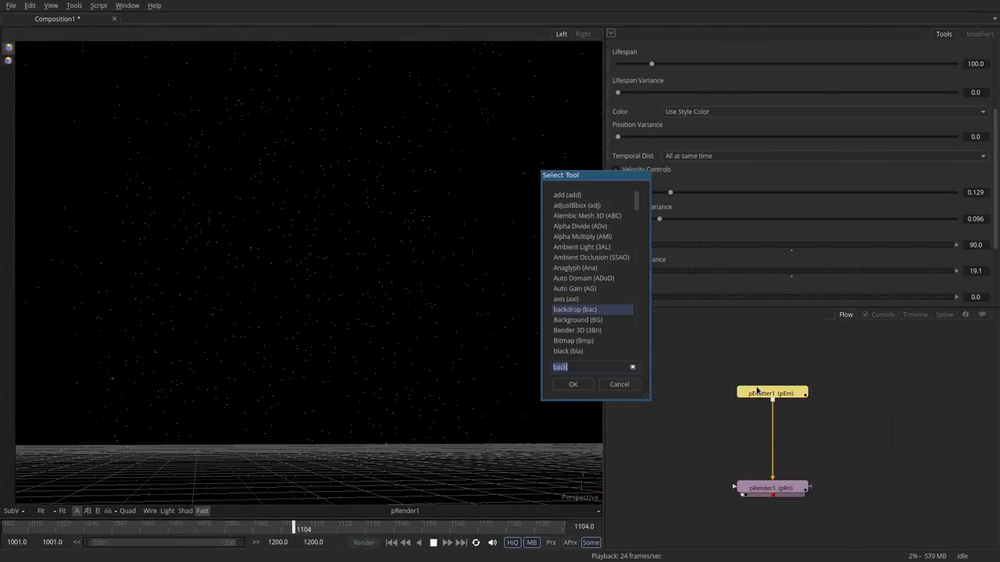
{"action": "type", "text": "turb"}
{"action": "key", "text": "Return"}
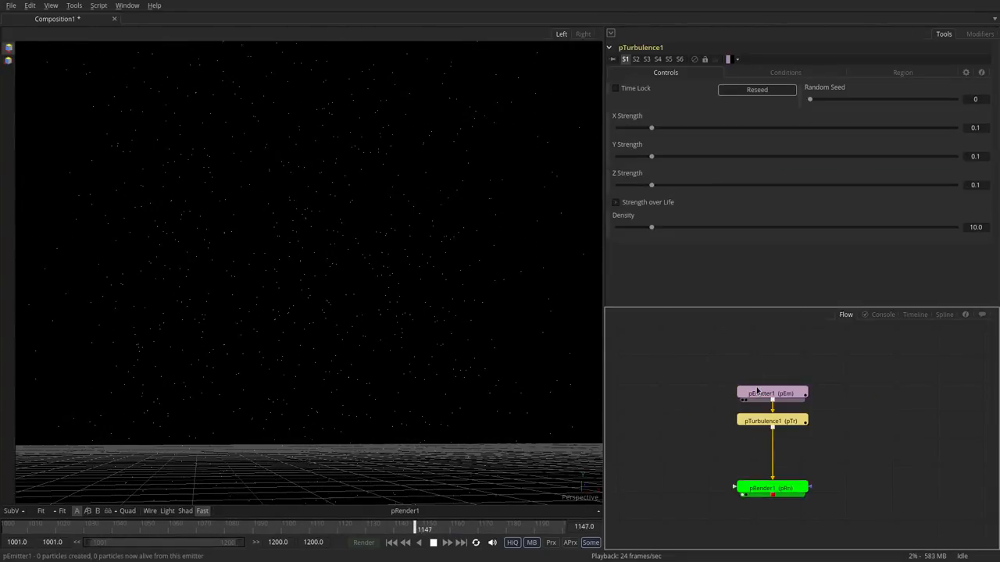
Step: Link the turbulence's Y Strength and Z Strength to XStrength with expressions, and set X Strength to 0.815
{"action": "left_click", "coordinate": [430, 544]}
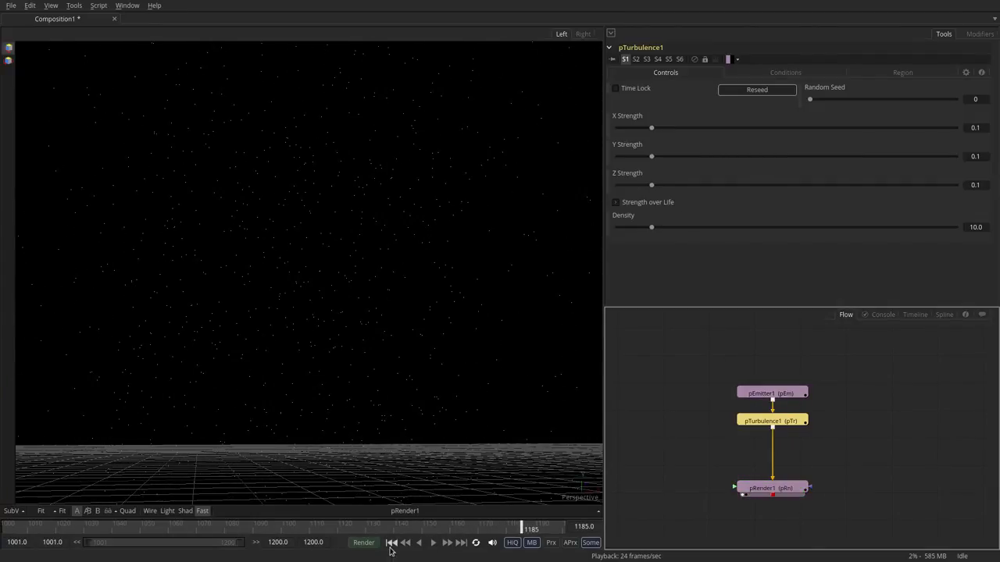
{"action": "right_click", "coordinate": [652, 189]}
{"action": "left_click", "coordinate": [681, 312]}
{"action": "right_click", "coordinate": [649, 172]}
{"action": "left_click", "coordinate": [681, 281]}
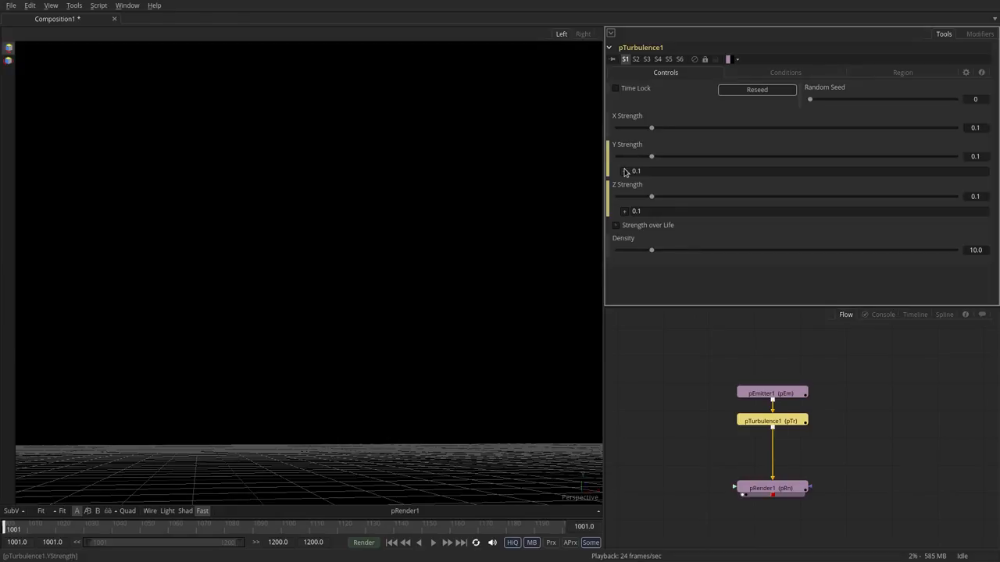
{"action": "left_click_drag", "start_coordinate": [624, 170], "coordinate": [649, 127]}
{"action": "left_click_drag", "start_coordinate": [627, 212], "coordinate": [821, 133]}
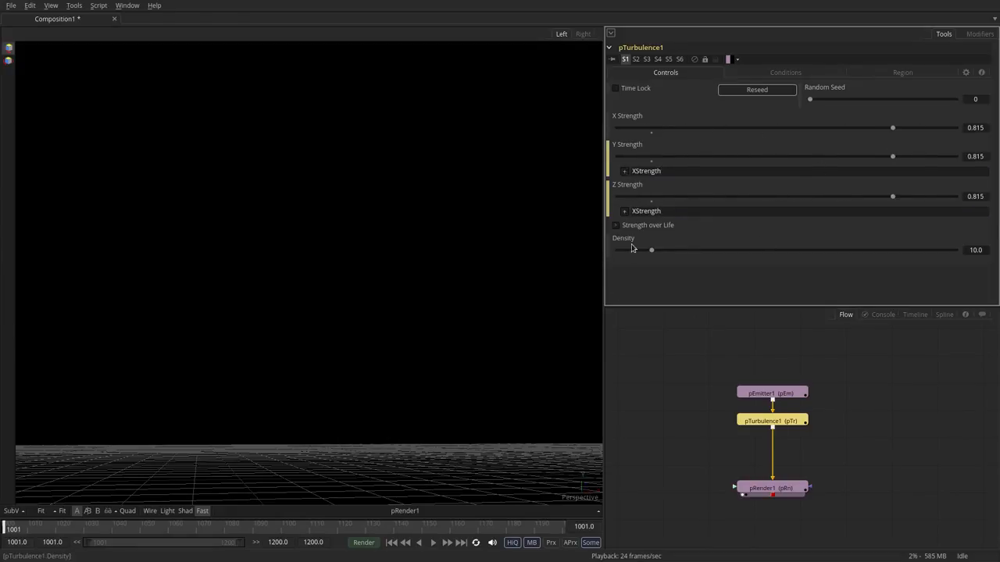
Step: Set the turbulence Density to 2.8 and play back the particles to check their motion
{"action": "left_click", "coordinate": [435, 543]}
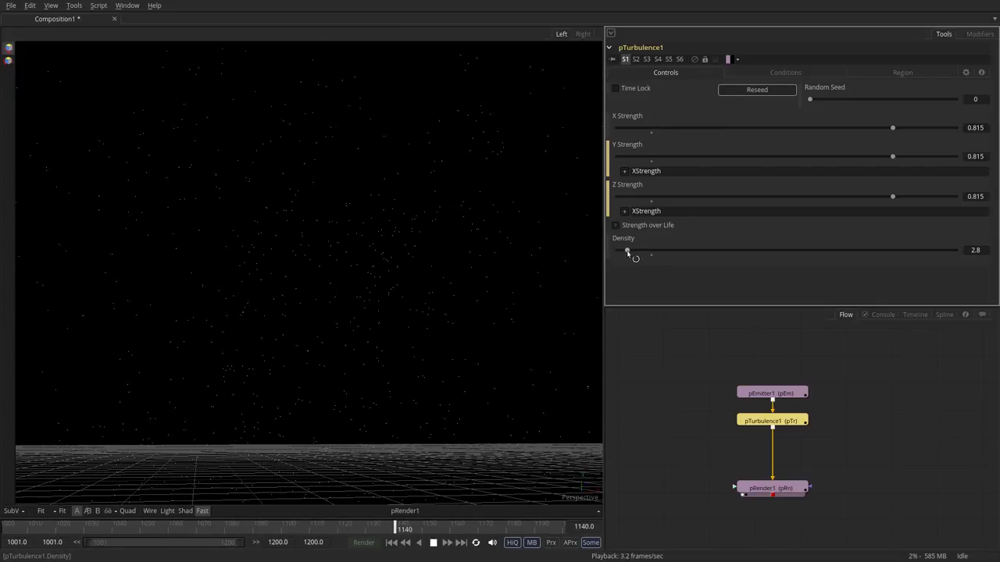
{"action": "key", "text": "space"}
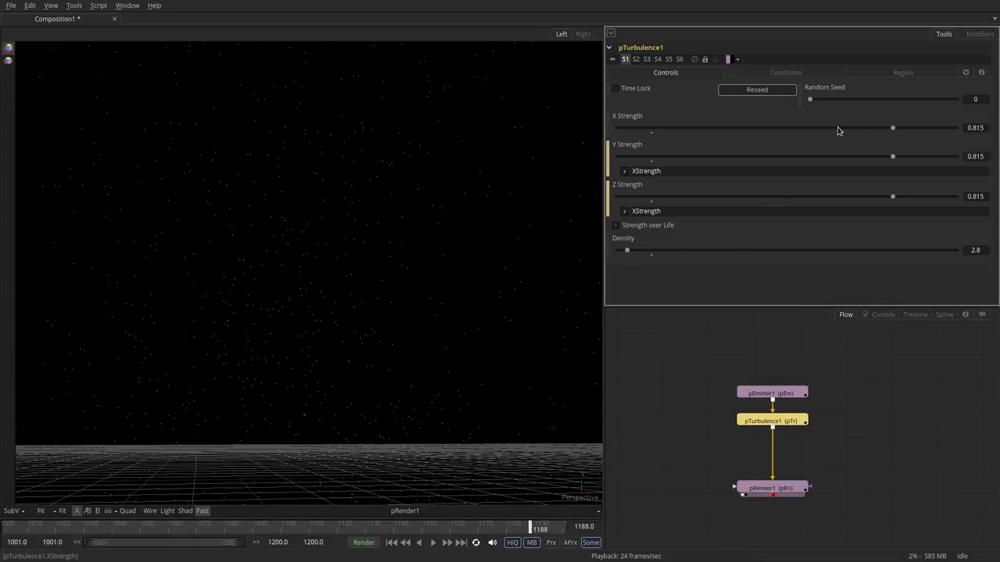
{"action": "left_click", "coordinate": [432, 544]}
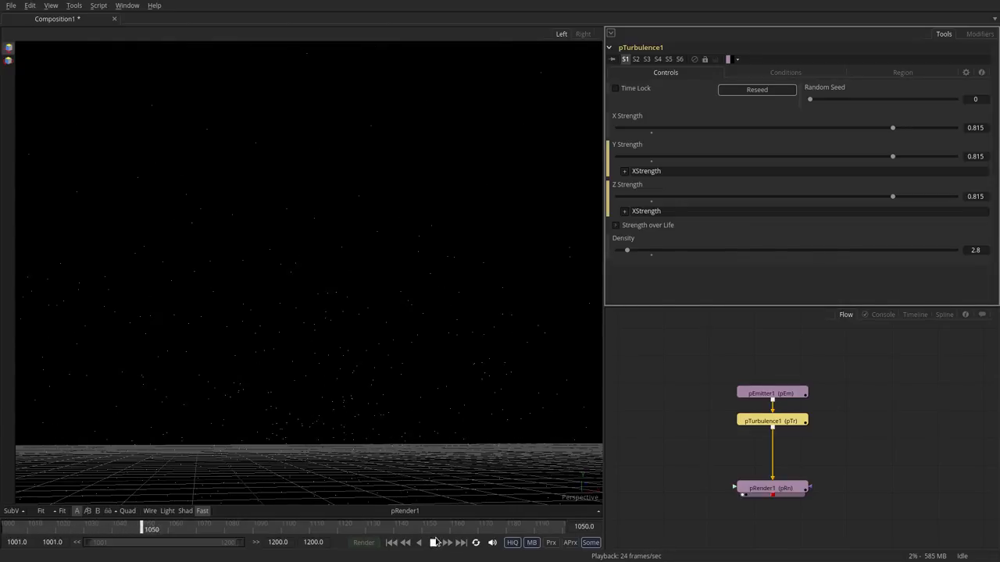
{"action": "left_click", "coordinate": [435, 543]}
Step: Add a separate Background node above the pEmitter in the flow and display it in the viewer
{"action": "scroll", "coordinate": [722, 401], "scroll_direction": "up", "scroll_amount": 3}
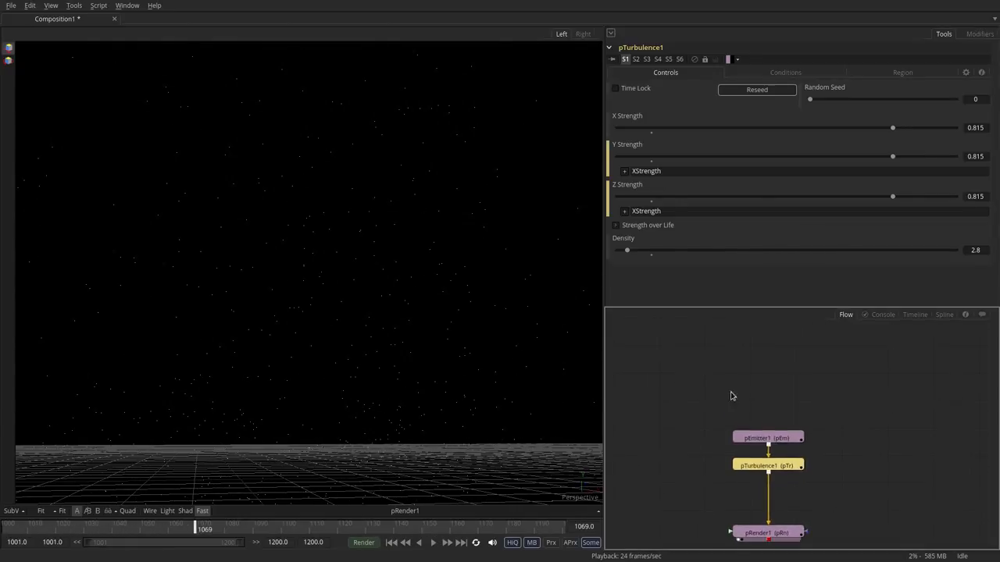
{"action": "key", "text": "ctrl+space"}
{"action": "type", "text": "back"}
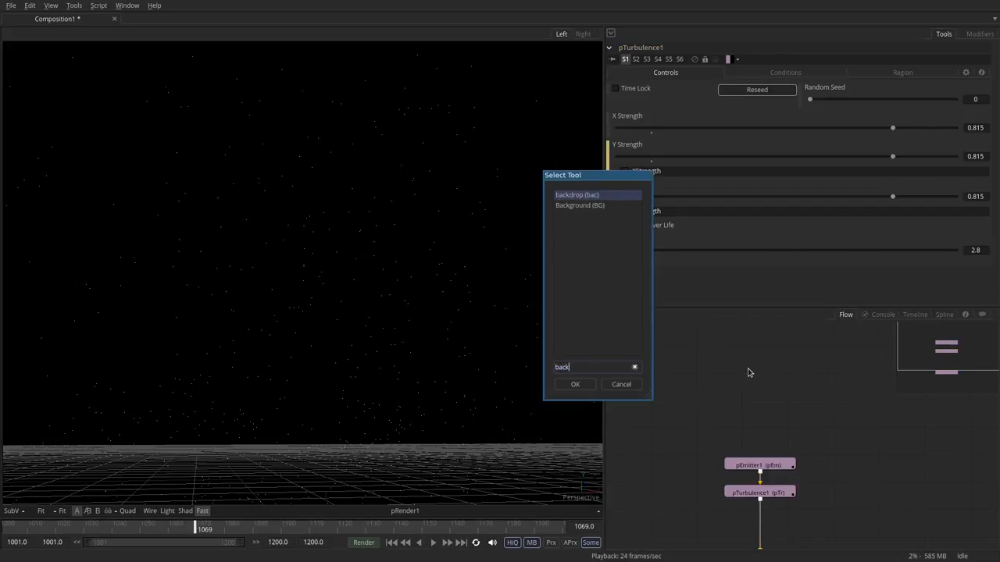
{"action": "key", "text": "Return"}
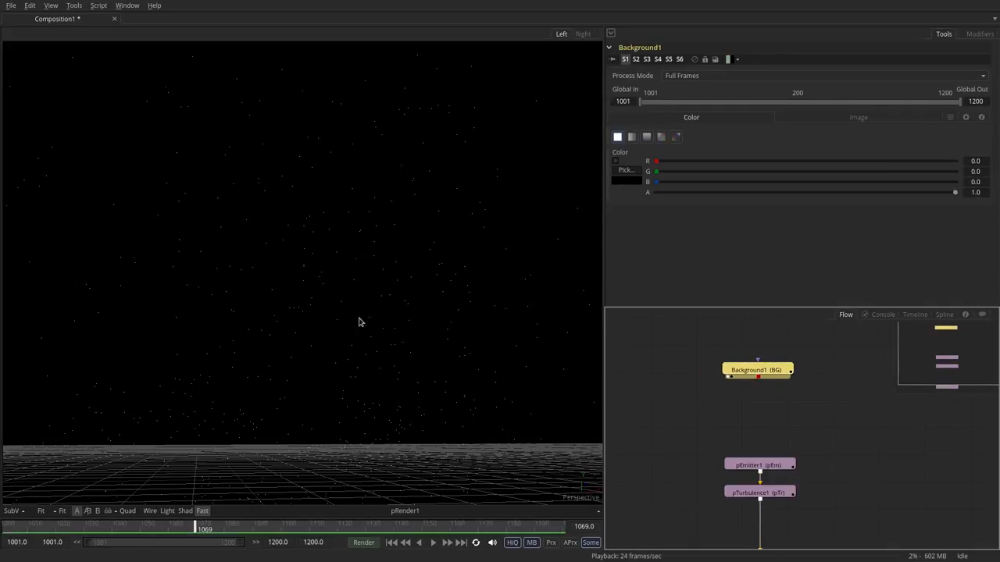
{"action": "key", "text": "1"}
Step: Set the Background node's image width and height to 128 each
{"action": "scroll", "coordinate": [392, 304], "scroll_direction": "down", "scroll_amount": 2}
{"action": "left_click", "coordinate": [858, 117]}
{"action": "left_click", "coordinate": [976, 158]}
{"action": "type", "text": "128"}
{"action": "key", "text": "Tab"}
{"action": "type", "text": "128"}
{"action": "key", "text": "Tab"}
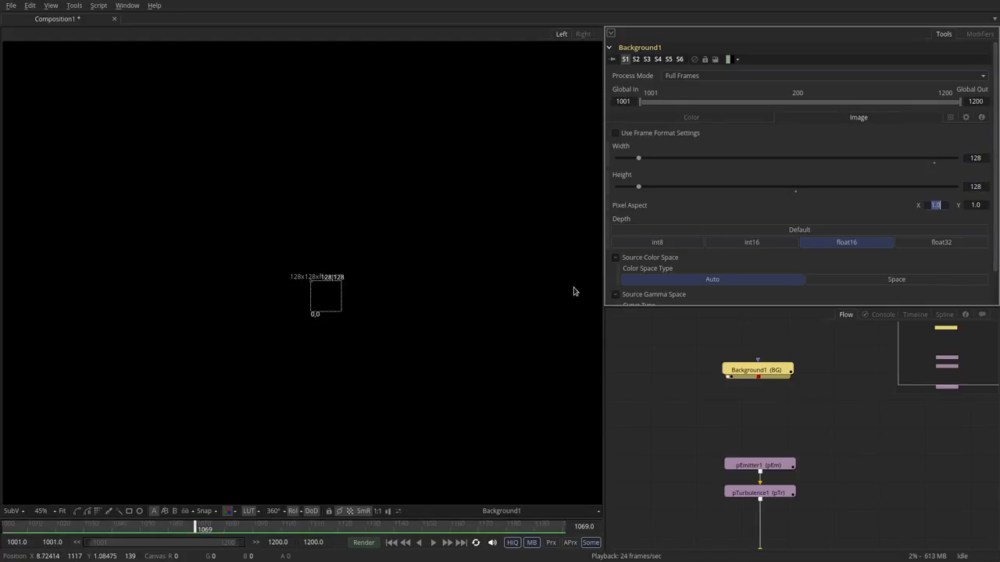
Step: Set the Background node's color to white
{"action": "left_click", "coordinate": [634, 117]}
{"action": "left_click", "coordinate": [616, 159]}
{"action": "left_click_drag", "start_coordinate": [705, 194], "coordinate": [707, 162]}
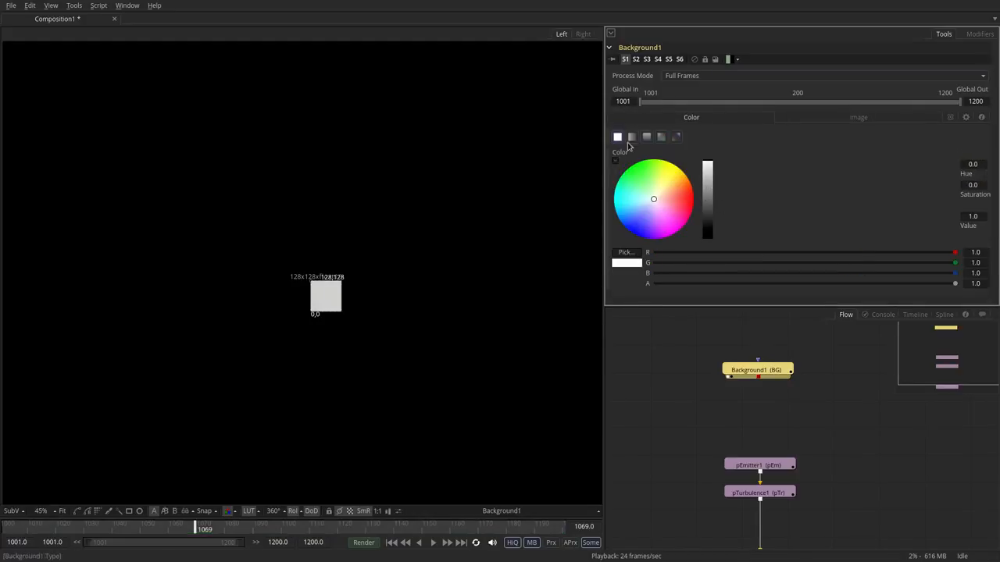
Step: Mask the Background with a thin horizontal rectangle about 0.74 wide and 0.03 high, and place the mask node above the Background node
{"action": "scroll", "coordinate": [437, 266], "scroll_direction": "up", "scroll_amount": 5}
{"action": "scroll", "coordinate": [437, 266], "scroll_direction": "up", "scroll_amount": 1}
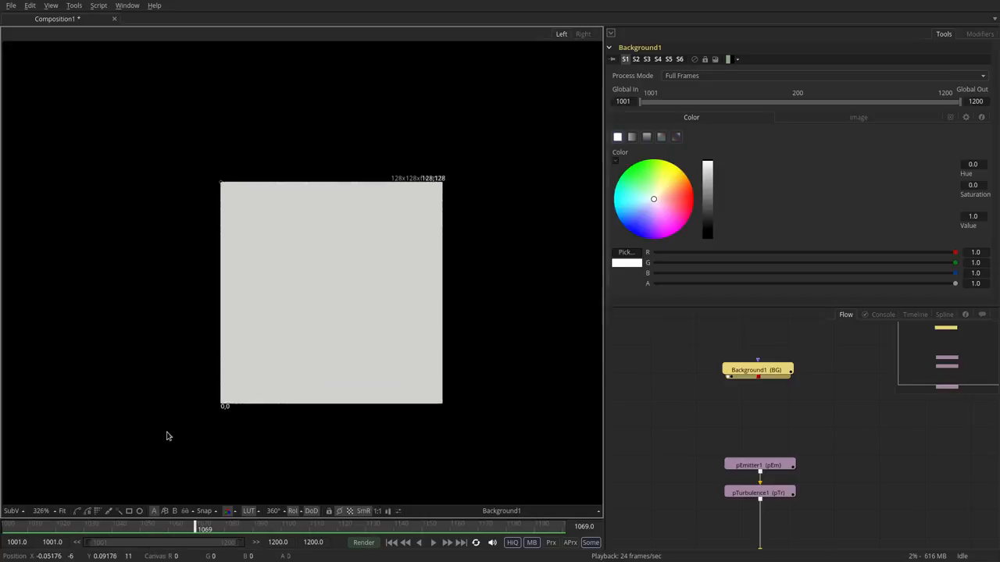
{"action": "left_click", "coordinate": [129, 510]}
{"action": "left_click_drag", "start_coordinate": [388, 244], "coordinate": [414, 294]}
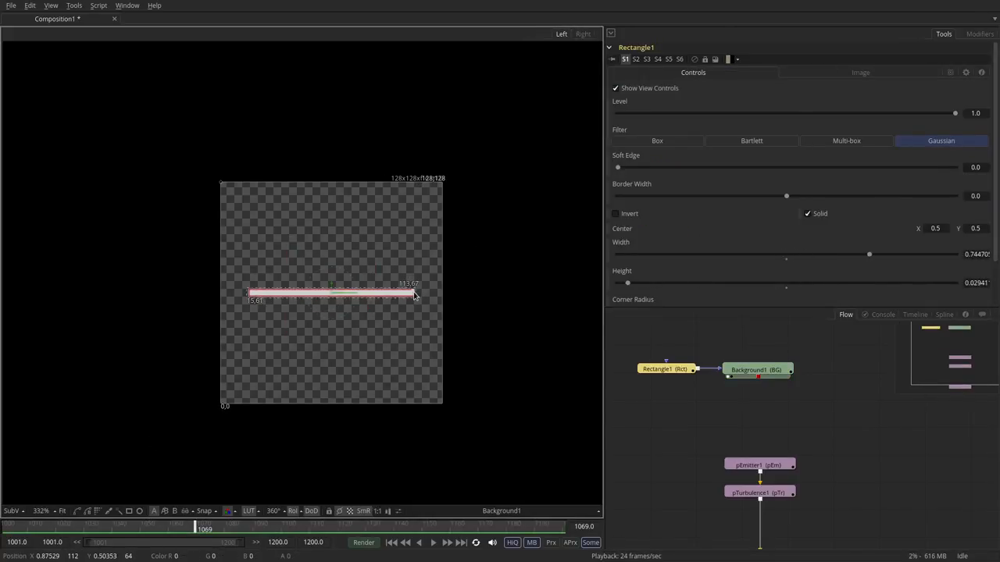
{"action": "left_click_drag", "start_coordinate": [665, 368], "coordinate": [755, 348]}
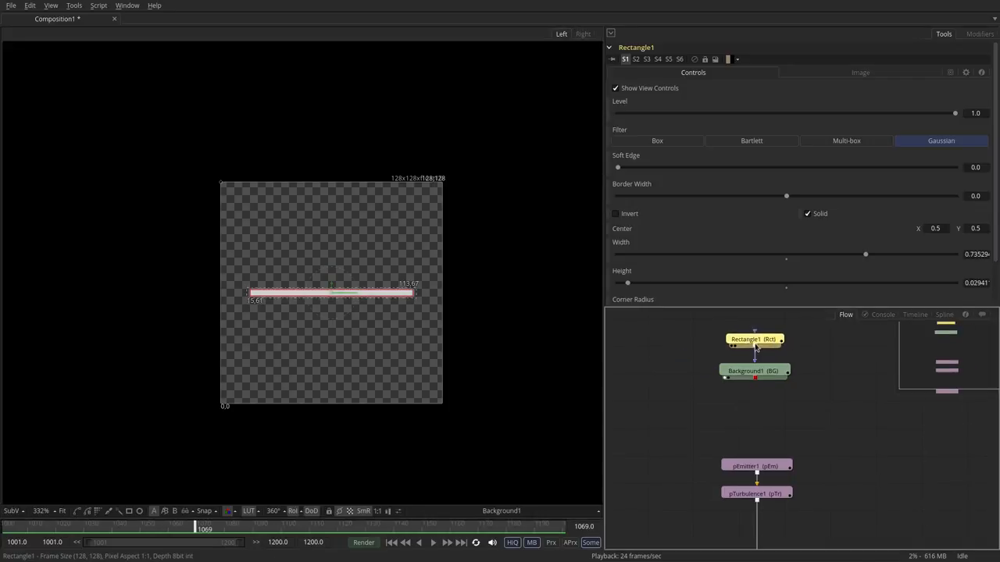
Step: Set the pEmitter's particle style to Bitmap and connect the Background node to it as the bitmap source
{"action": "left_click", "coordinate": [754, 469]}
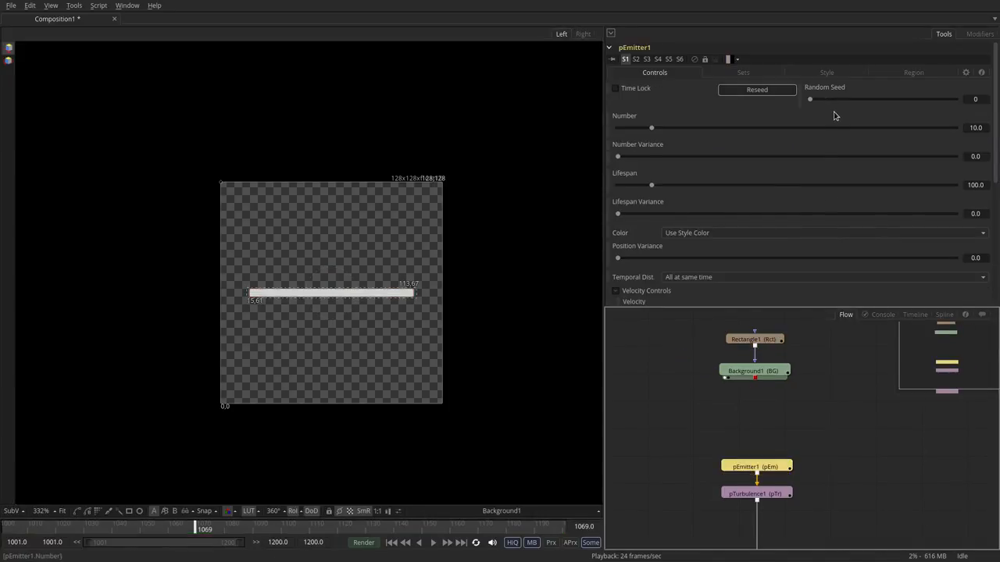
{"action": "left_click", "coordinate": [827, 73]}
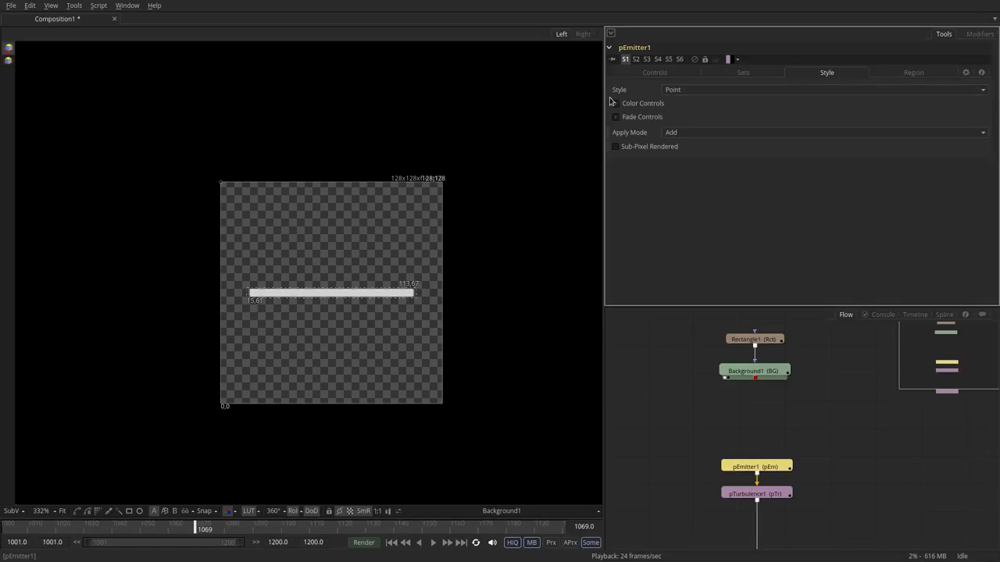
{"action": "left_click", "coordinate": [715, 90]}
{"action": "left_click", "coordinate": [709, 103]}
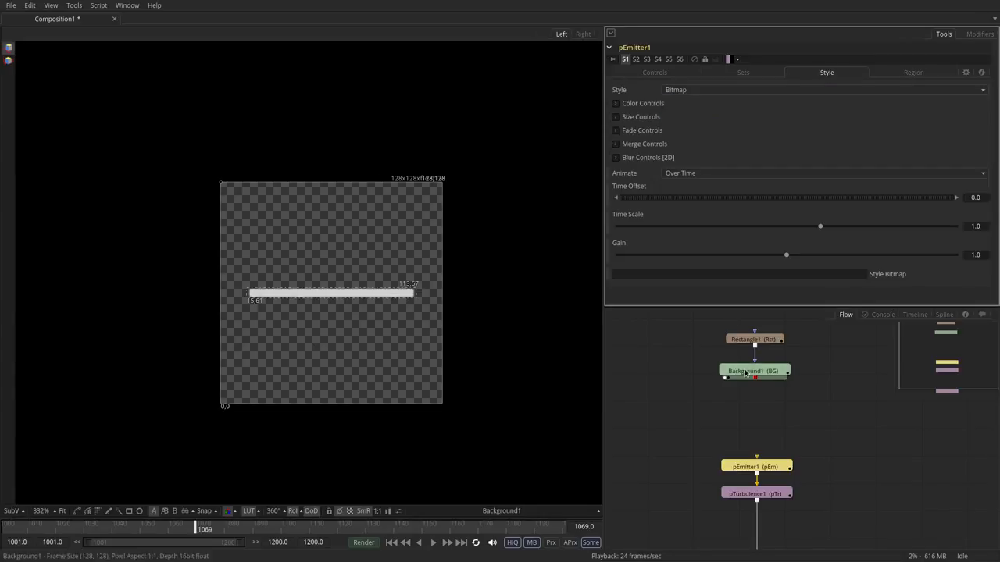
{"action": "left_click_drag", "start_coordinate": [755, 385], "coordinate": [758, 469]}
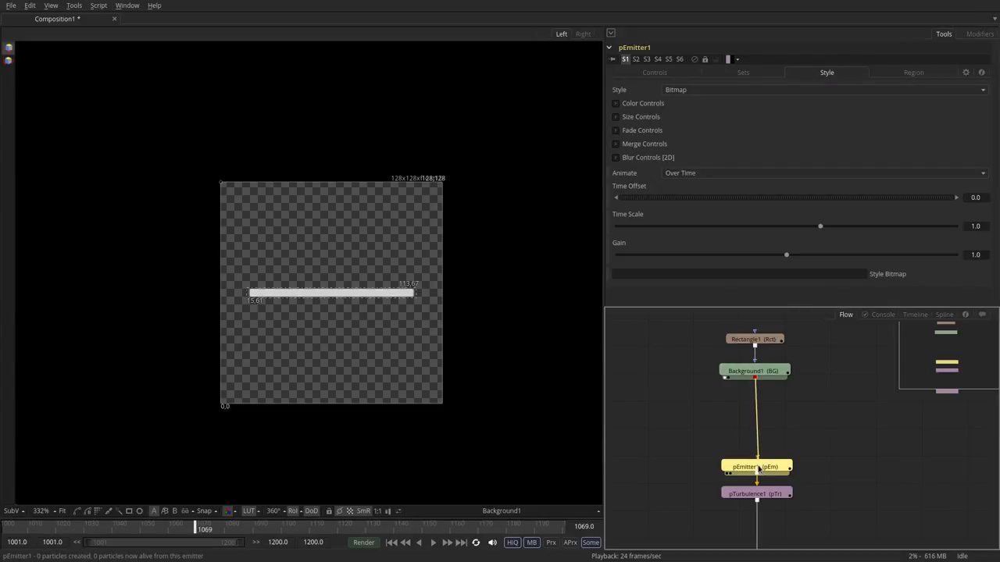
Step: Line up the Rectangle and Background nodes directly above the pEmitter node in the flow
{"action": "left_click", "coordinate": [769, 474]}
{"action": "left_click", "coordinate": [756, 391]}
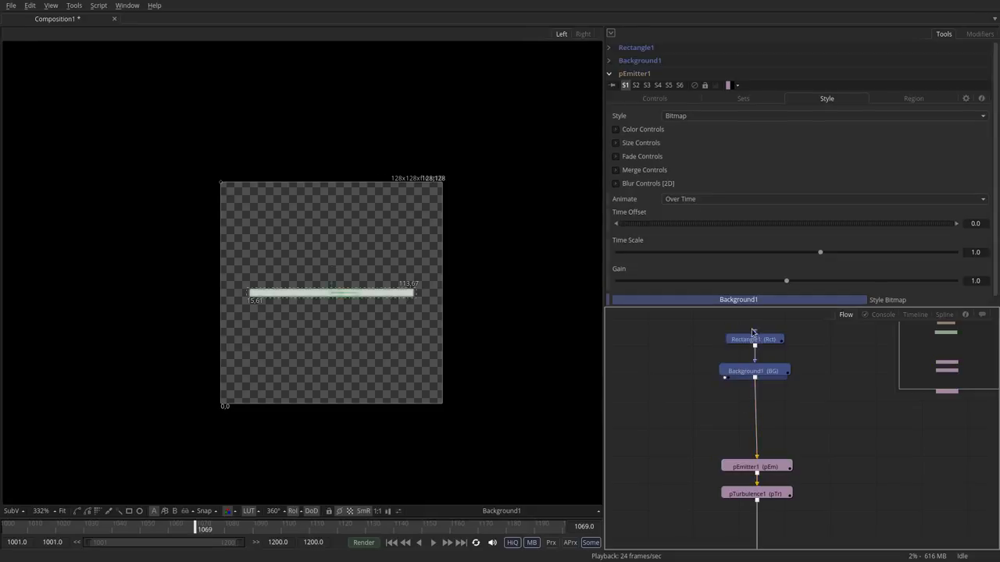
{"action": "left_click", "coordinate": [754, 371]}
{"action": "scroll", "coordinate": [797, 411], "scroll_direction": "down", "scroll_amount": 3}
Step: Show the pRender node in the left viewer and play back the bitmap particles
{"action": "left_click", "coordinate": [748, 486]}
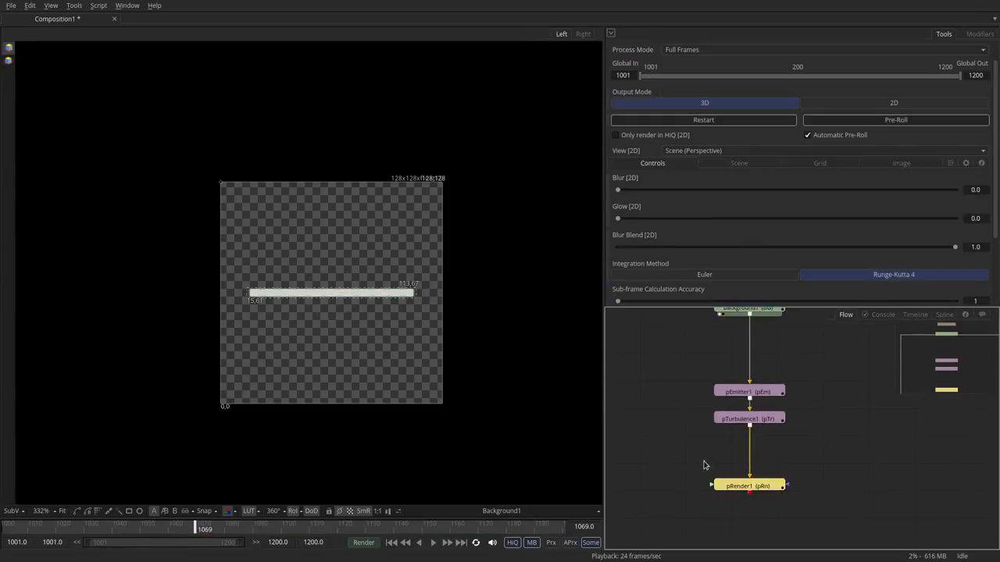
{"action": "key", "text": "1"}
{"action": "left_click", "coordinate": [433, 544]}
{"action": "left_click", "coordinate": [433, 544]}
Step: Set the pEmitter's rotation mode to Rotation relative to motion and turn off Always Face Camera
{"action": "left_click_drag", "start_coordinate": [730, 382], "coordinate": [735, 424]}
{"action": "left_click", "coordinate": [751, 433]}
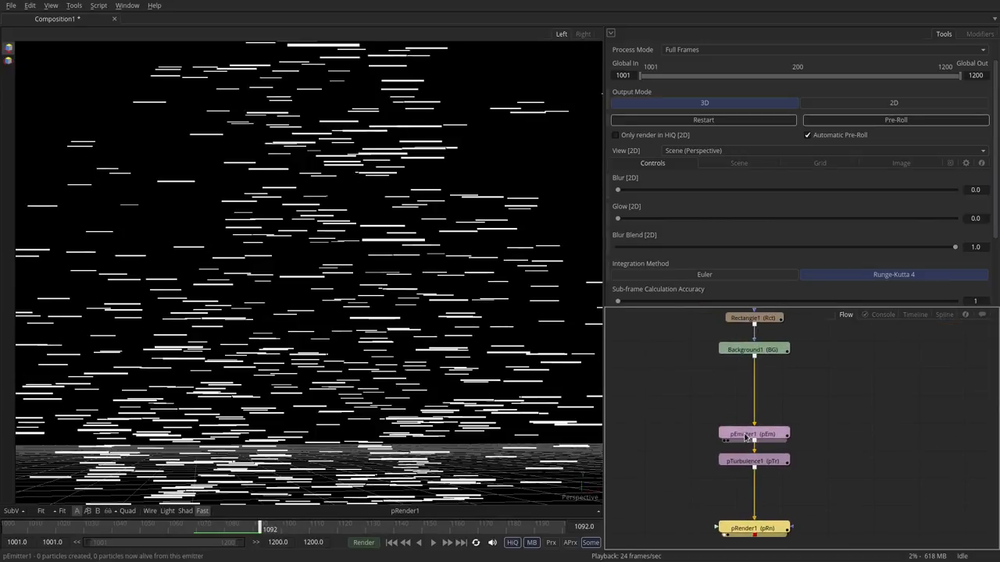
{"action": "left_click", "coordinate": [635, 72]}
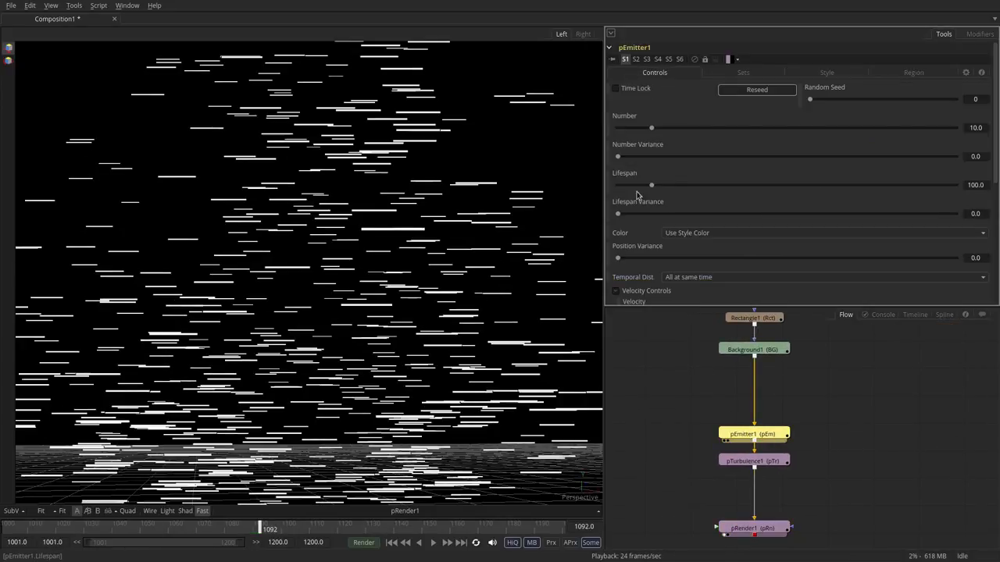
{"action": "left_click_drag", "start_coordinate": [998, 92], "coordinate": [998, 231]}
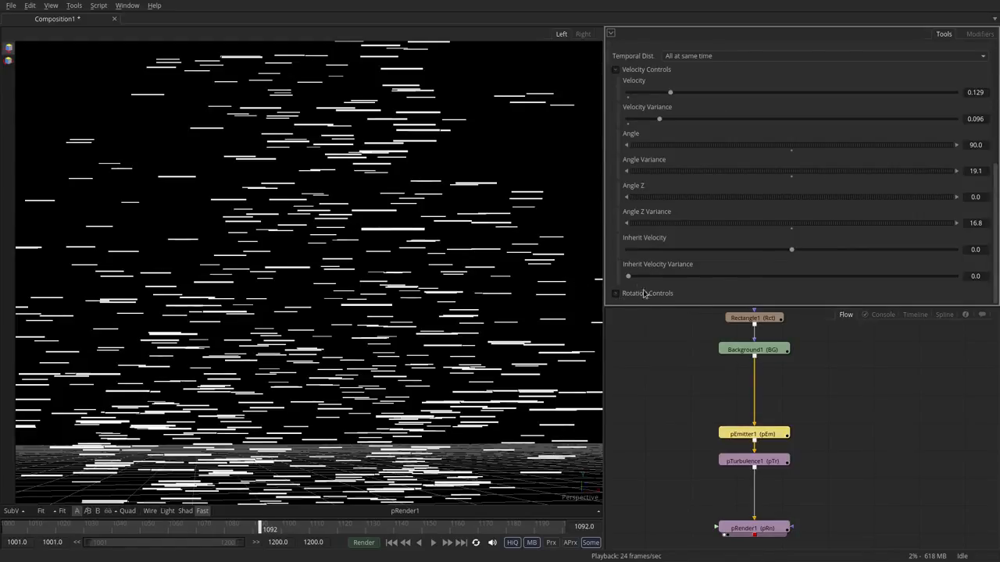
{"action": "left_click", "coordinate": [615, 293]}
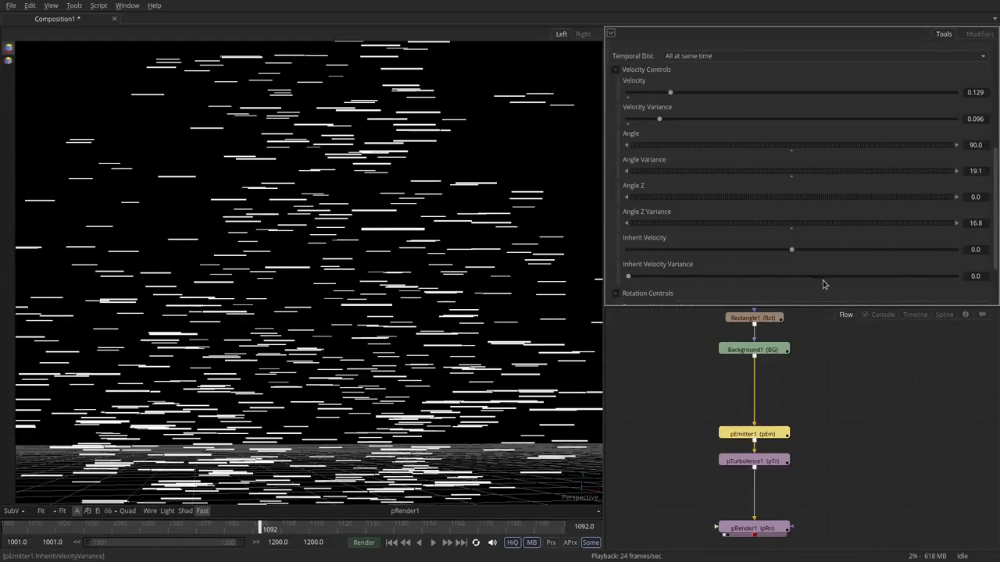
{"action": "left_click", "coordinate": [766, 235]}
{"action": "left_click", "coordinate": [708, 247]}
{"action": "left_click", "coordinate": [634, 247]}
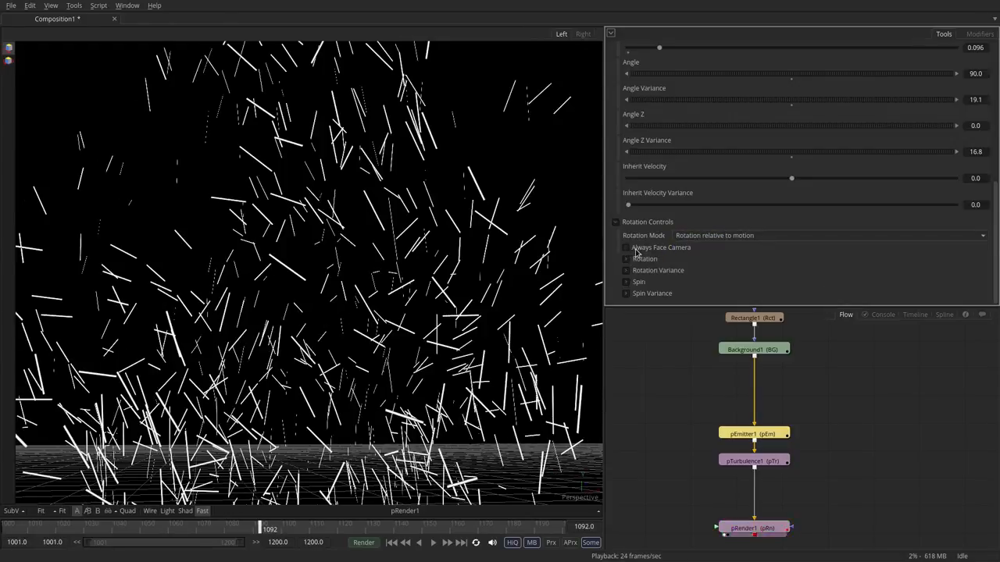
Step: With the animation playing, reduce the pEmitter's particle size to about 0.0143 and set the size variance to about 0.0303
{"action": "scroll", "coordinate": [994, 199], "scroll_direction": "up", "scroll_amount": 1}
{"action": "scroll", "coordinate": [994, 199], "scroll_direction": "up", "scroll_amount": 10}
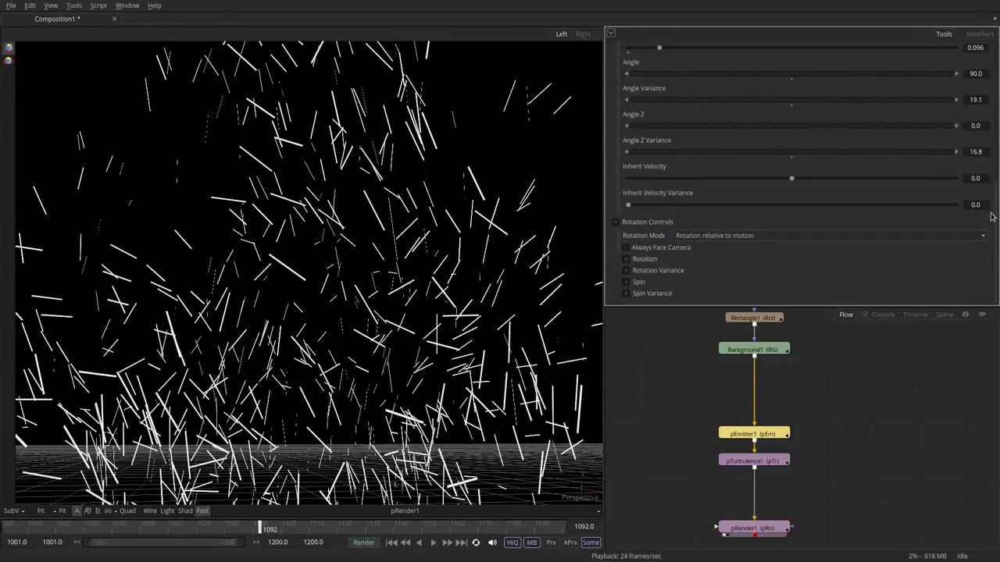
{"action": "left_click", "coordinate": [825, 73]}
{"action": "left_click", "coordinate": [433, 542]}
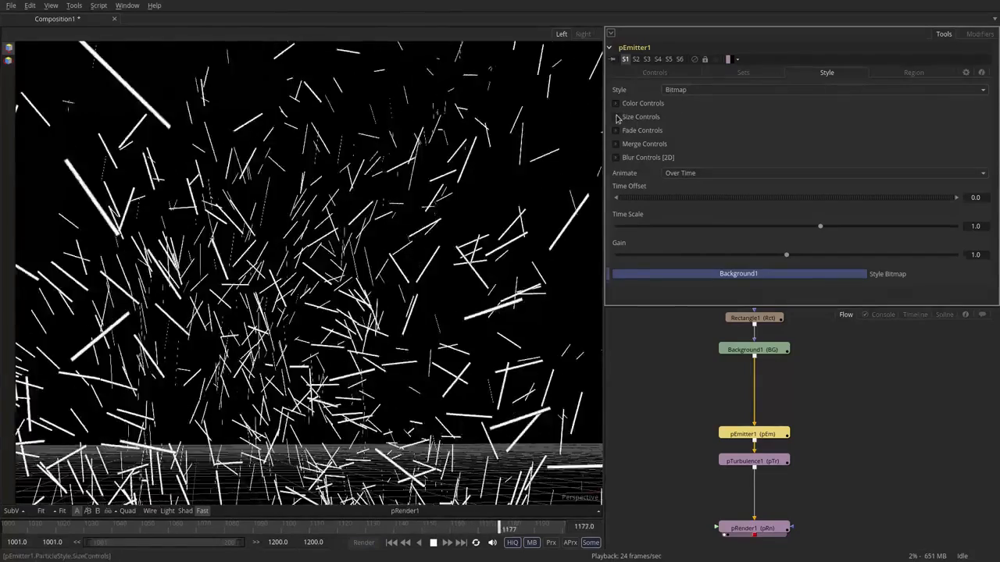
{"action": "left_click", "coordinate": [640, 116]}
{"action": "left_click_drag", "start_coordinate": [692, 144], "coordinate": [642, 143]}
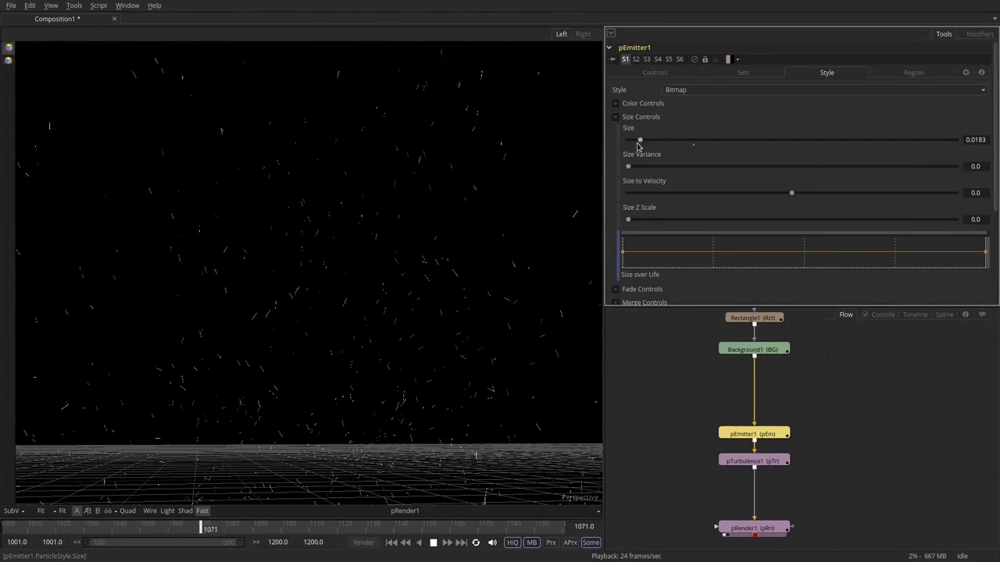
{"action": "mouse_move", "coordinate": [630, 166]}
{"action": "left_mouse_down"}
{"action": "mouse_move", "coordinate": [637, 140]}
{"action": "mouse_move", "coordinate": [646, 167]}
{"action": "left_mouse_up"}
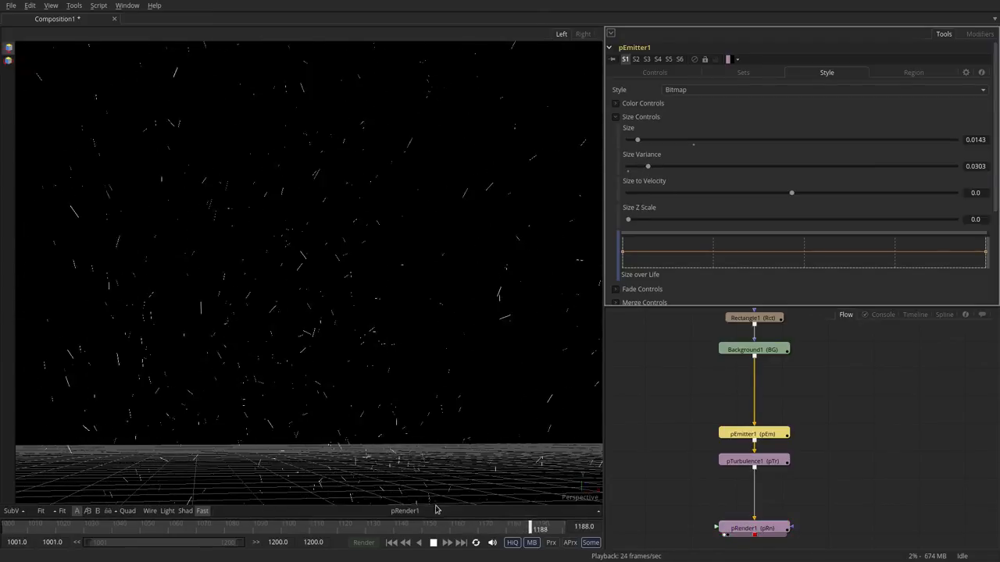
{"action": "left_click", "coordinate": [434, 542]}
{"action": "left_click", "coordinate": [613, 117]}
Step: Start the pEmitter's Color over Life gradient with white, yellow-orange and orange stops, followed by a red stop at 0.375
{"action": "left_click", "coordinate": [615, 103]}
{"action": "left_click", "coordinate": [626, 178]}
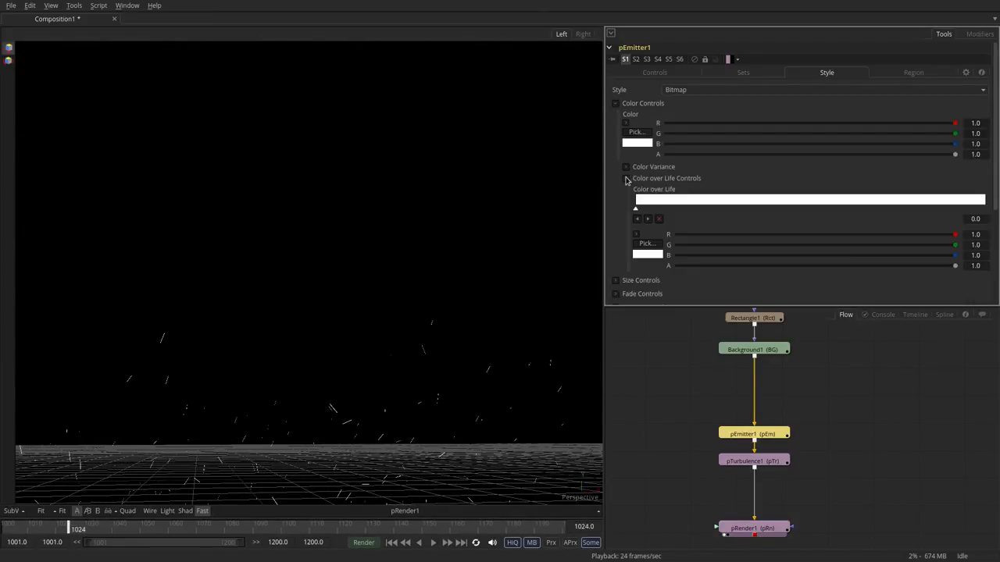
{"action": "left_click", "coordinate": [673, 200]}
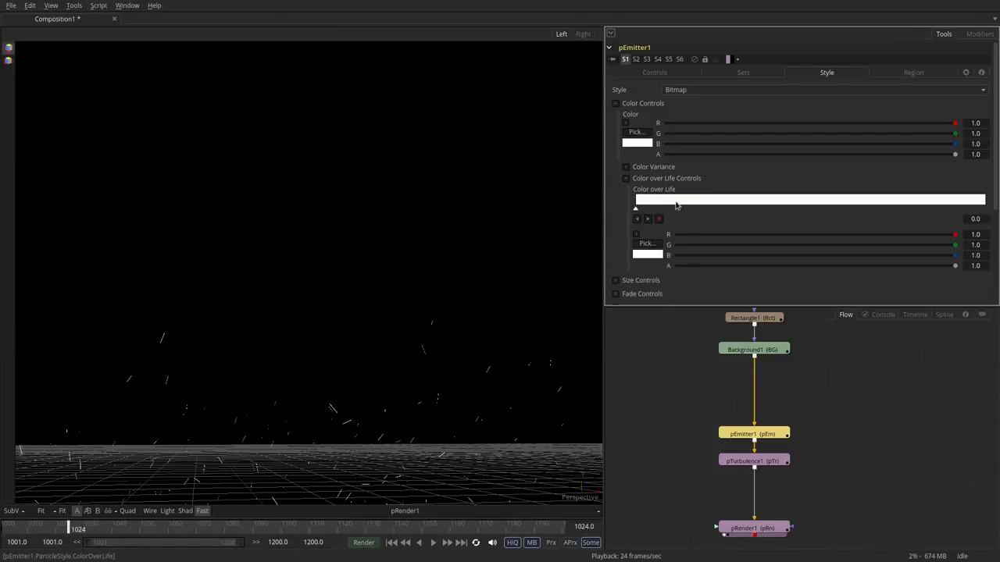
{"action": "left_click", "coordinate": [636, 234]}
{"action": "left_click_drag", "start_coordinate": [674, 270], "coordinate": [713, 269]}
{"action": "left_click", "coordinate": [712, 208]}
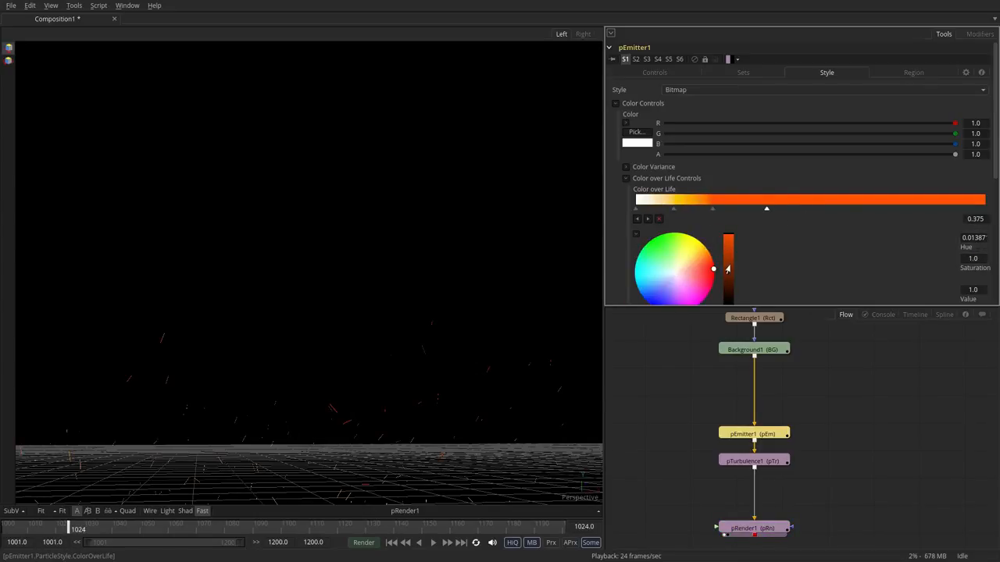
{"action": "scroll", "coordinate": [787, 253], "scroll_direction": "down", "scroll_amount": 2}
{"action": "left_click_drag", "start_coordinate": [787, 266], "coordinate": [676, 266]}
Step: Continue the Color over Life gradient with yellow at 0.49, near-white at 0.56, orange, orange-red and yellow at 1.0, and preview the animation
{"action": "left_click", "coordinate": [808, 131]}
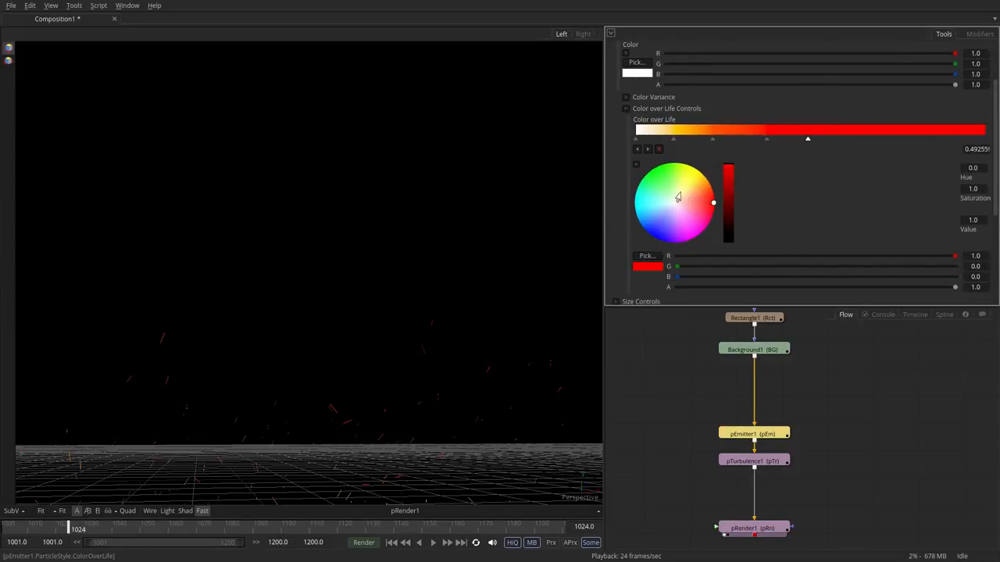
{"action": "left_click", "coordinate": [696, 175]}
{"action": "left_click", "coordinate": [831, 132]}
{"action": "left_click", "coordinate": [673, 202]}
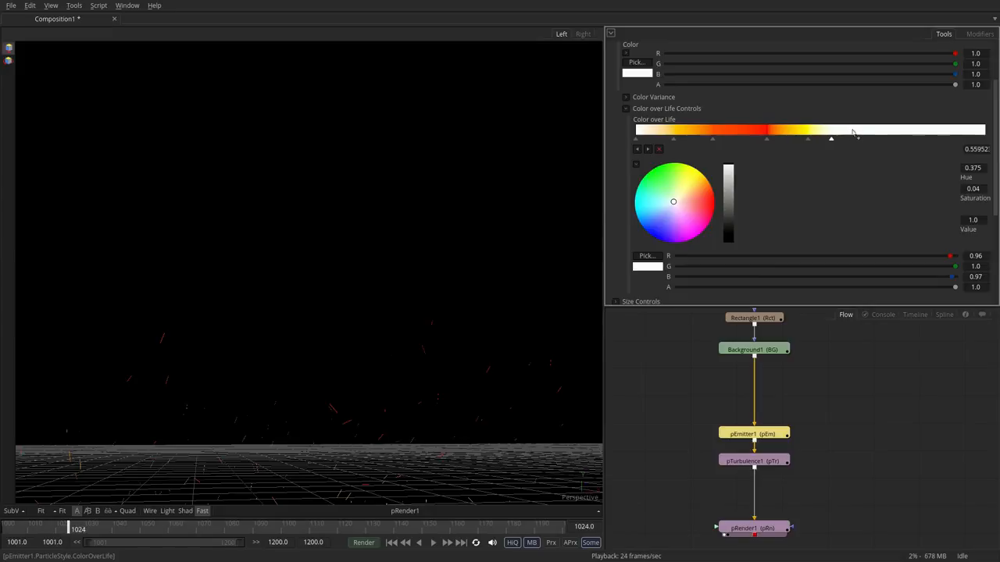
{"action": "left_click_drag", "start_coordinate": [703, 210], "coordinate": [728, 202]}
{"action": "left_click", "coordinate": [919, 130]}
{"action": "left_click", "coordinate": [955, 131]}
{"action": "left_click", "coordinate": [698, 172]}
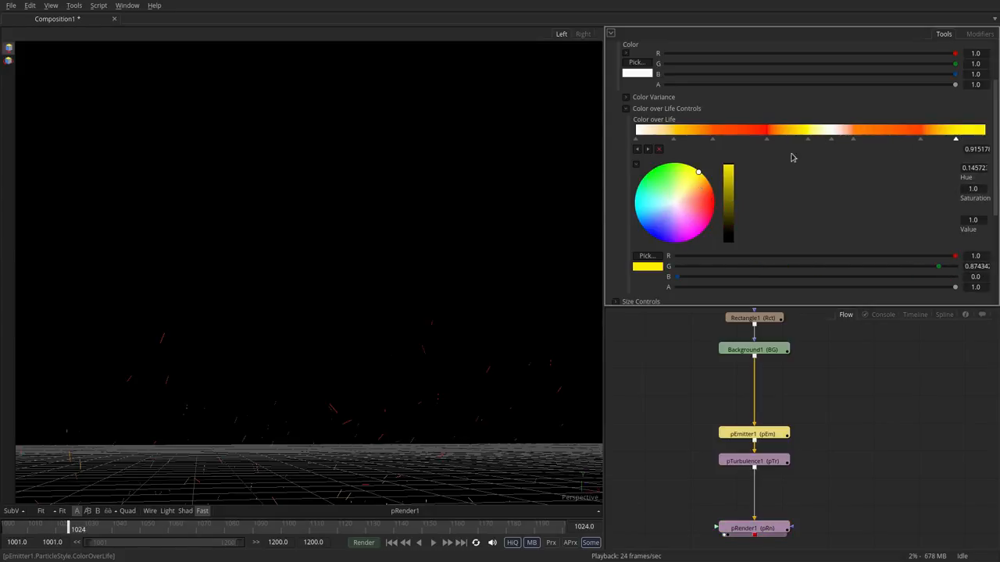
{"action": "left_click_drag", "start_coordinate": [954, 139], "coordinate": [983, 139]}
{"action": "left_click", "coordinate": [431, 541]}
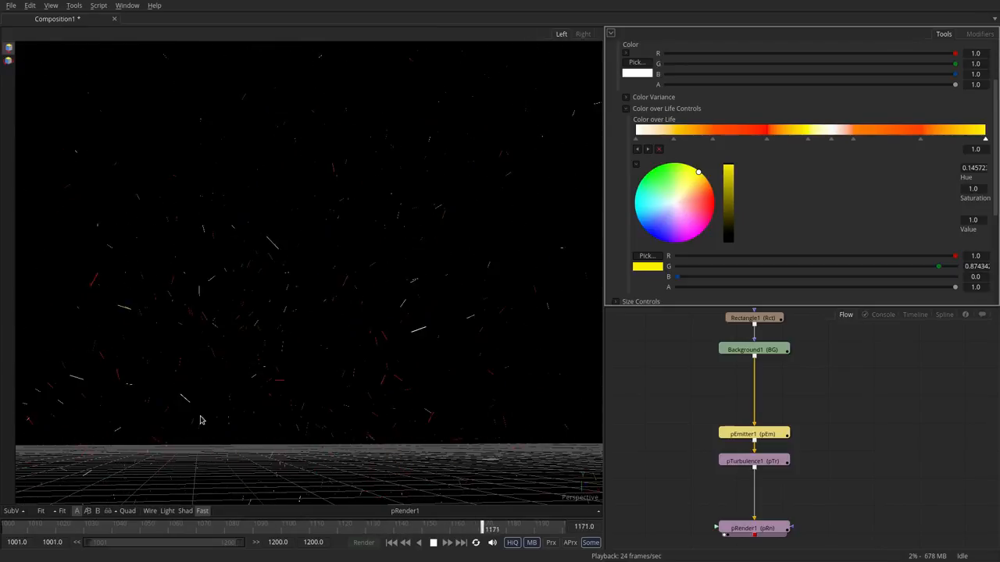
{"action": "left_click", "coordinate": [435, 547]}
Step: Set the pRender's Pre-Generate Frames to 24 and play the animation from the first frame
{"action": "left_click", "coordinate": [746, 528]}
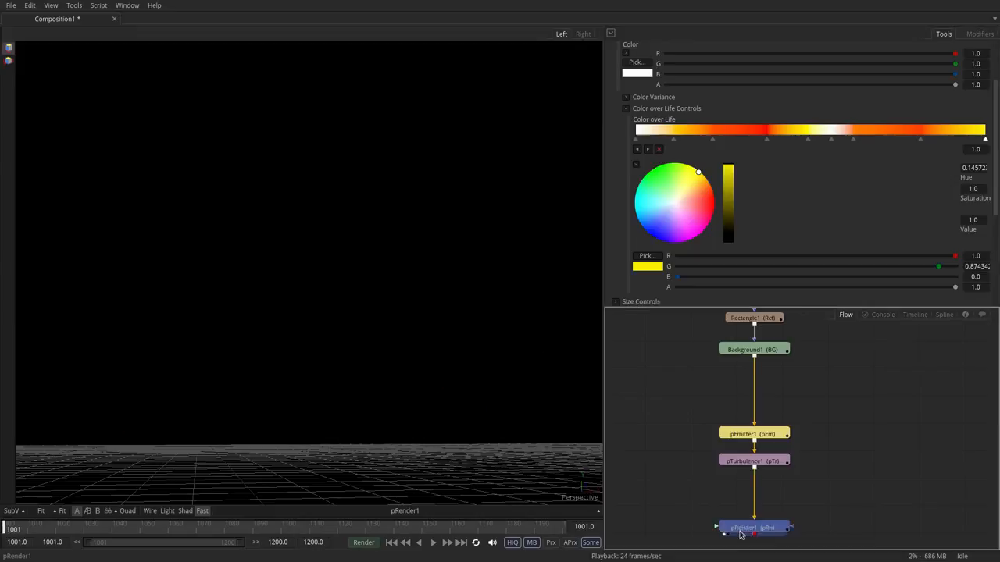
{"action": "left_click", "coordinate": [975, 286]}
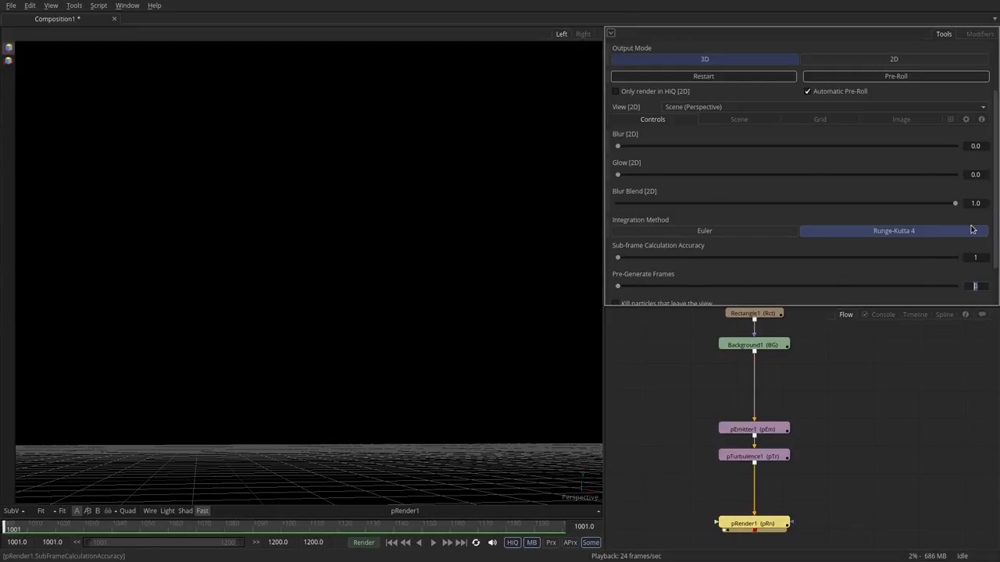
{"action": "type", "text": "24"}
{"action": "key", "text": "Return"}
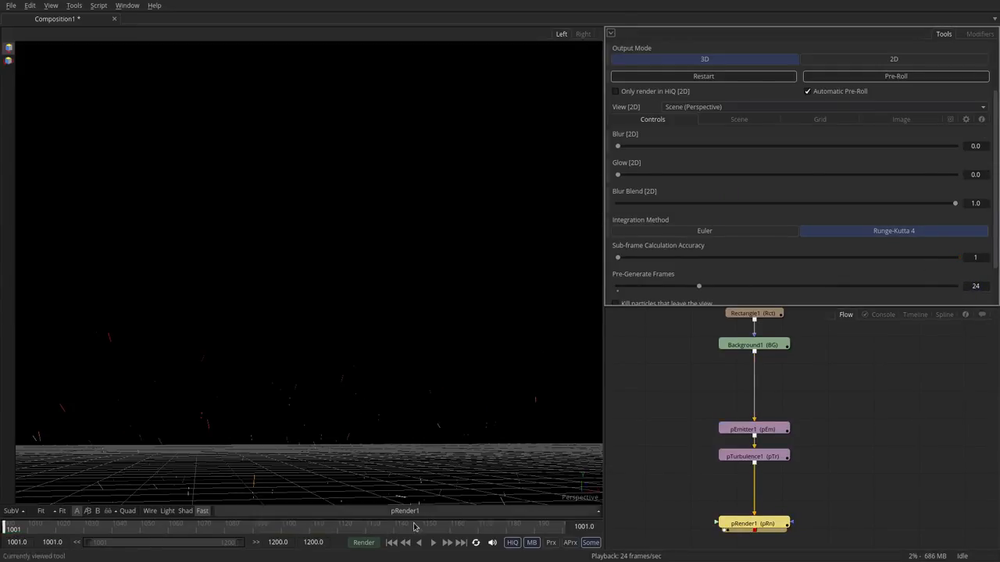
{"action": "left_click", "coordinate": [432, 542]}
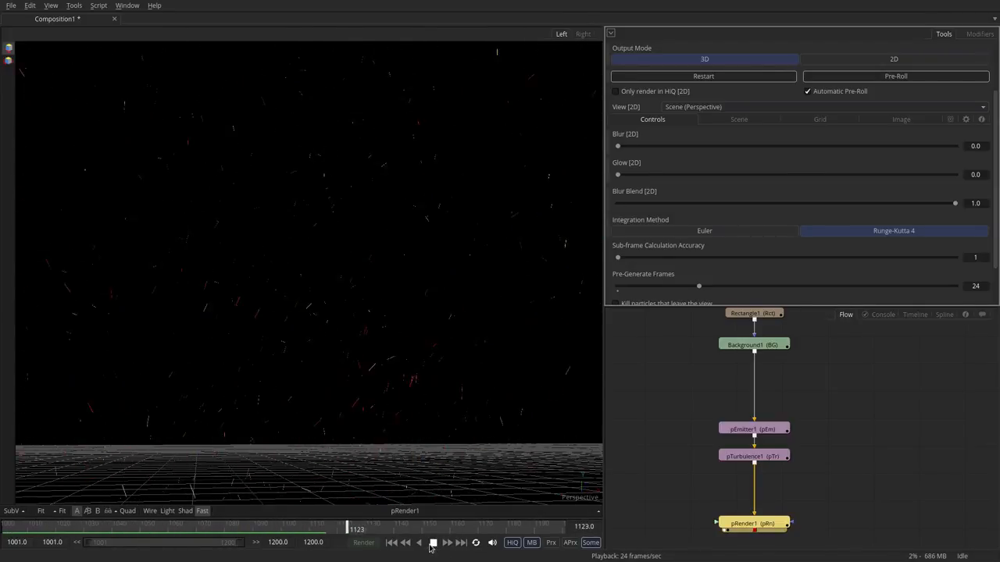
{"action": "left_click", "coordinate": [433, 542]}
Step: Add Merge3D and Camera3D nodes and connect both the camera and the pRender node to the Merge3D
{"action": "scroll", "coordinate": [690, 489], "scroll_direction": "down", "scroll_amount": 2}
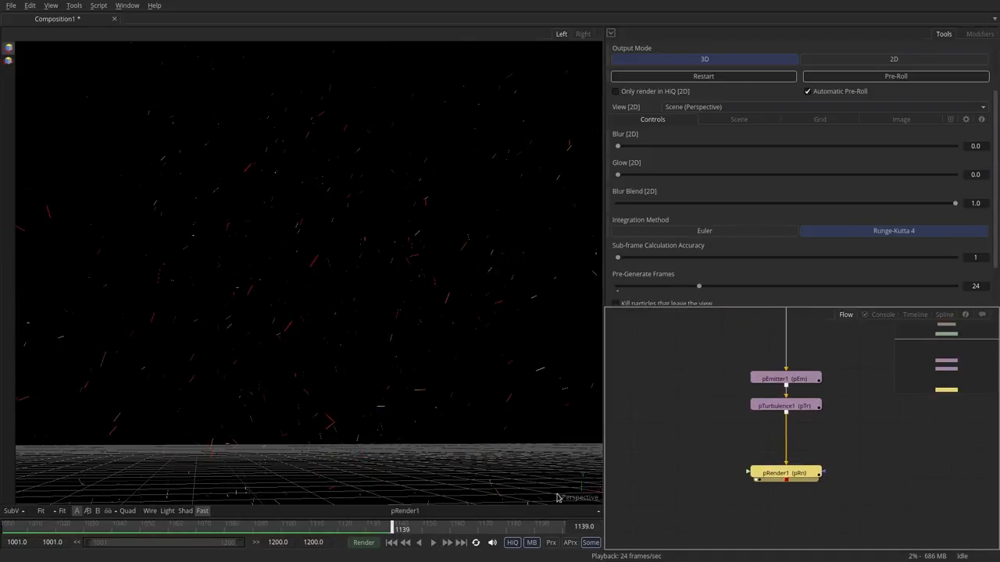
{"action": "key", "text": "ctrl+v"}
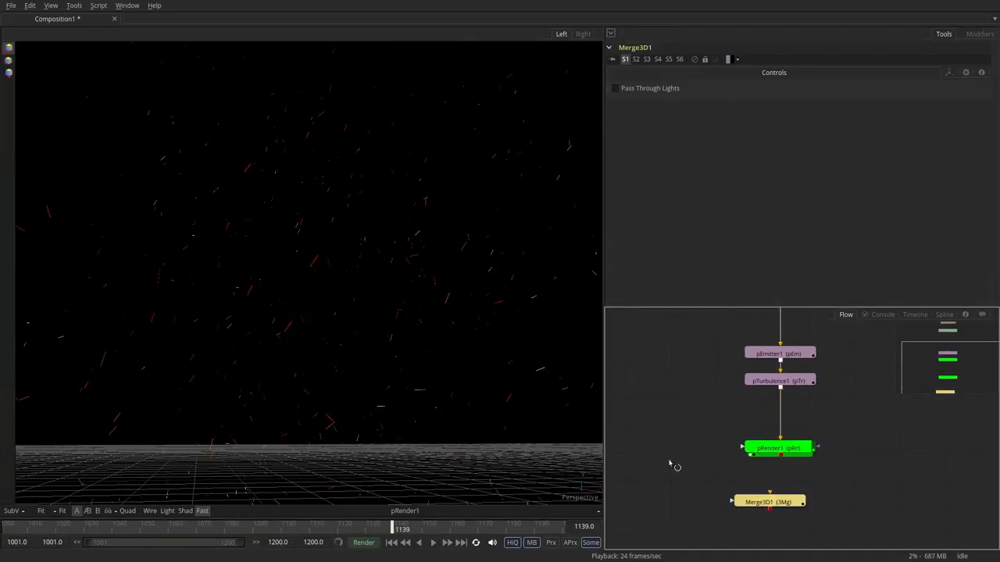
{"action": "left_click", "coordinate": [669, 465]}
{"action": "key", "text": "ctrl+v"}
{"action": "left_click_drag", "start_coordinate": [705, 451], "coordinate": [732, 502]}
{"action": "left_click_drag", "start_coordinate": [779, 455], "coordinate": [780, 489]}
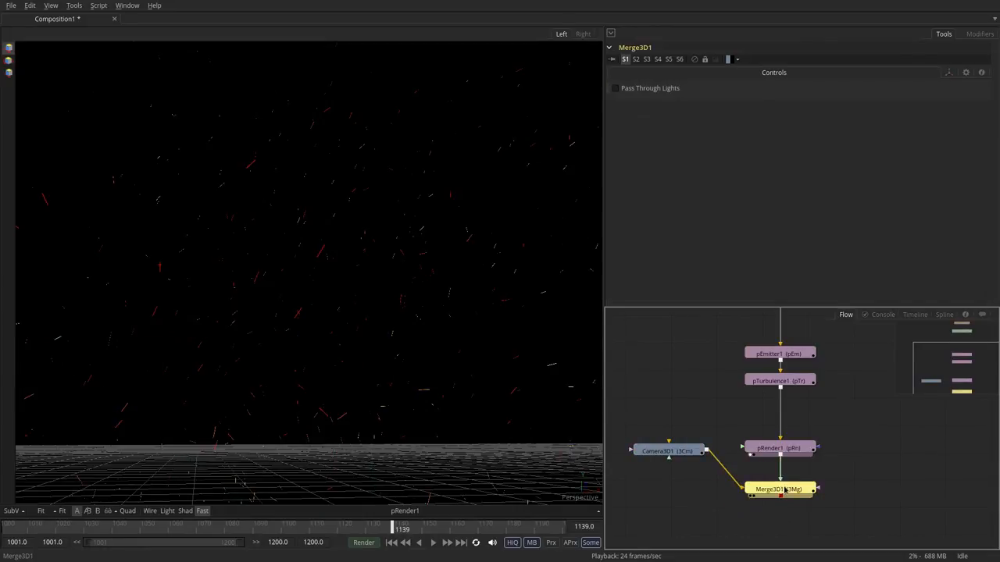
Step: Copy the perspective point of view to Camera3D1 and look through that camera in the viewer
{"action": "right_click", "coordinate": [569, 503]}
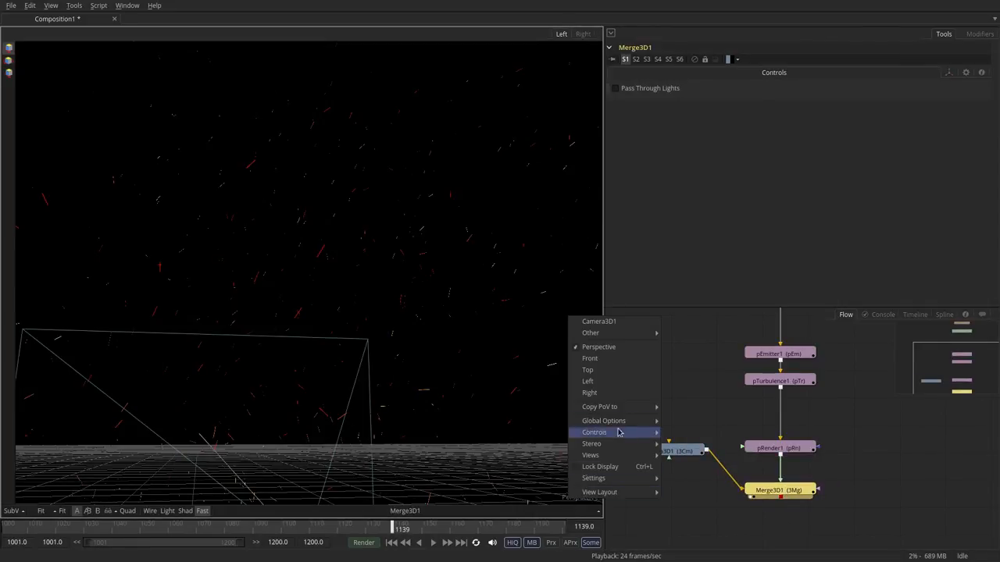
{"action": "mouse_move", "coordinate": [648, 406]}
{"action": "left_click", "coordinate": [686, 407]}
{"action": "right_click", "coordinate": [575, 503]}
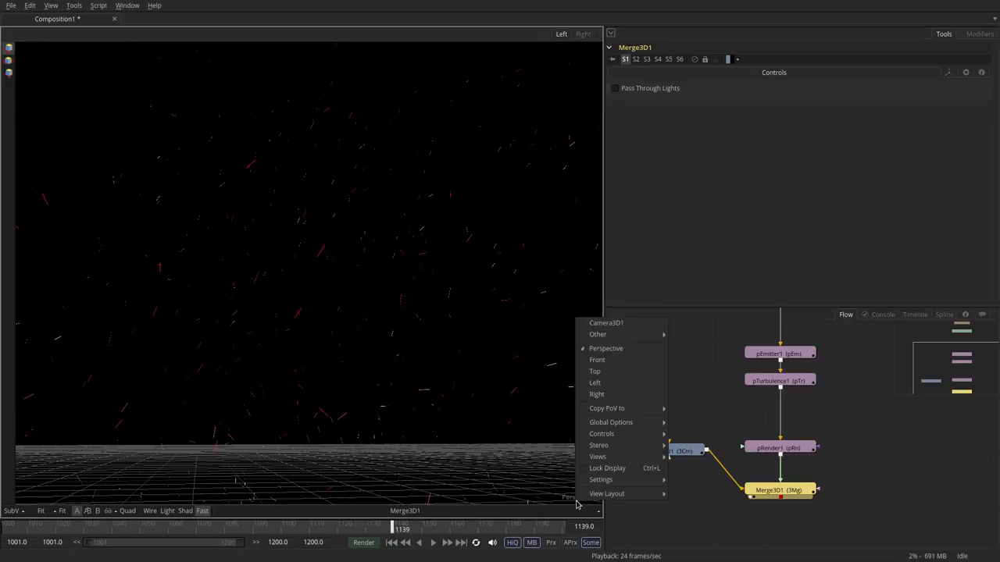
{"action": "left_click", "coordinate": [608, 323]}
Step: Add a Renderer3D after the Merge3D, show it in the left viewer and turn off the checker underlay
{"action": "left_click", "coordinate": [709, 483]}
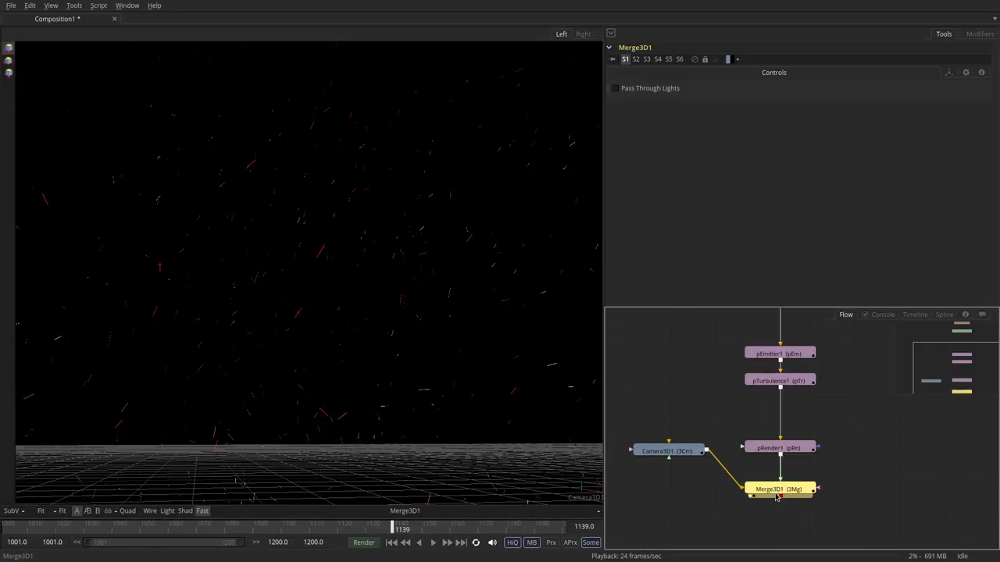
{"action": "left_click_drag", "start_coordinate": [773, 527], "coordinate": [331, 354]}
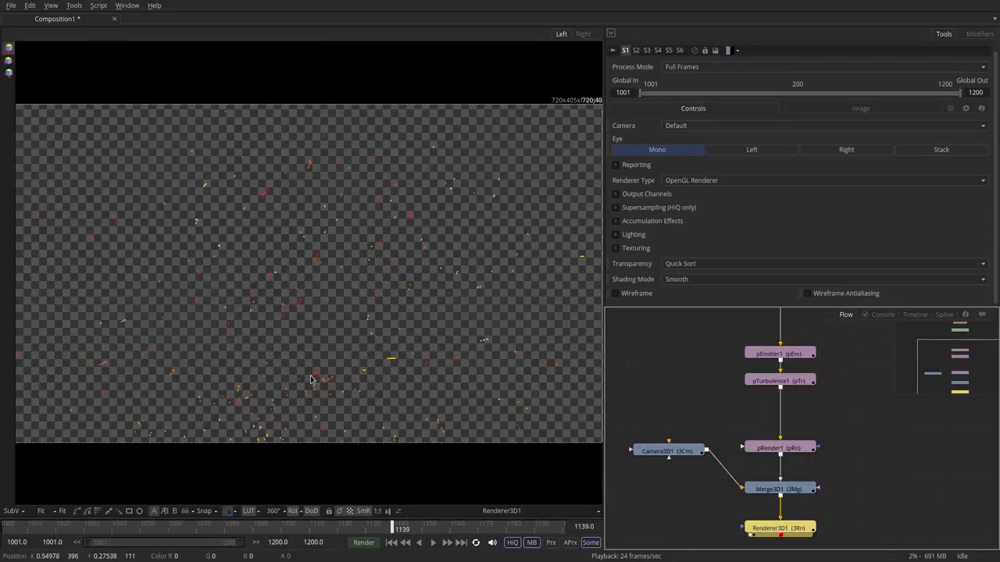
{"action": "left_click", "coordinate": [349, 510]}
{"action": "scroll", "coordinate": [375, 313], "scroll_direction": "down", "scroll_amount": 1}
{"action": "scroll", "coordinate": [375, 312], "scroll_direction": "up", "scroll_amount": 1}
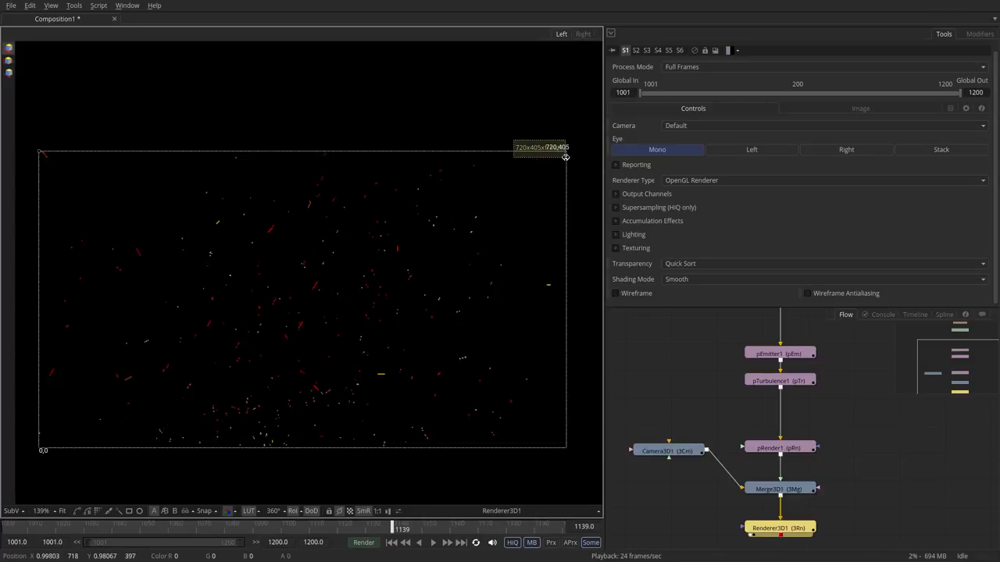
Step: Set the Renderer3D's image size to 1280 by 720
{"action": "left_click", "coordinate": [860, 109]}
{"action": "left_click", "coordinate": [973, 149]}
{"action": "type", "text": "1280"}
{"action": "key", "text": "Tab"}
{"action": "type", "text": "720"}
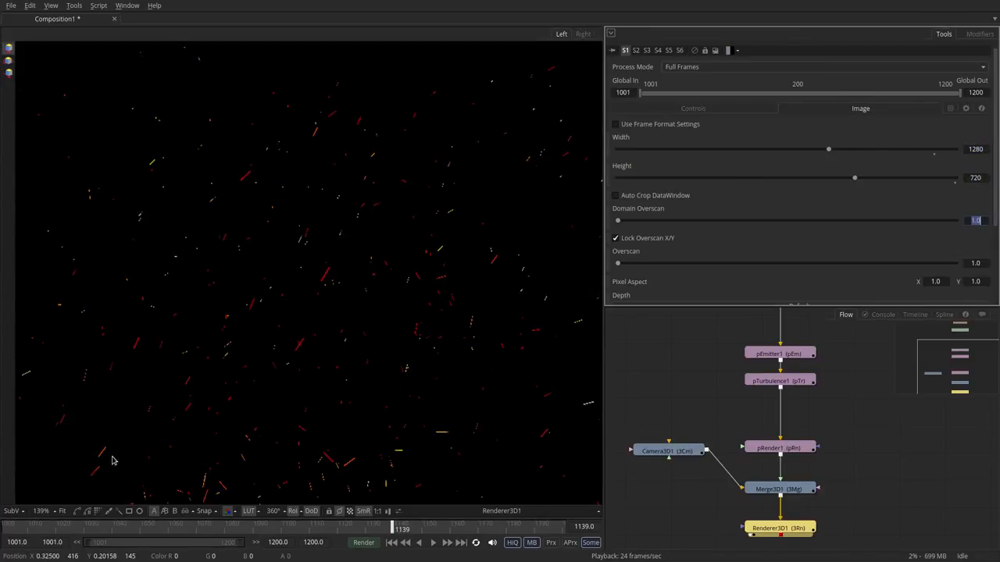
{"action": "key", "text": "Return"}
Step: Zoom in on the rendered sparks in the viewer and review Renderer3D1's available renderer types
{"action": "left_click", "coordinate": [640, 111]}
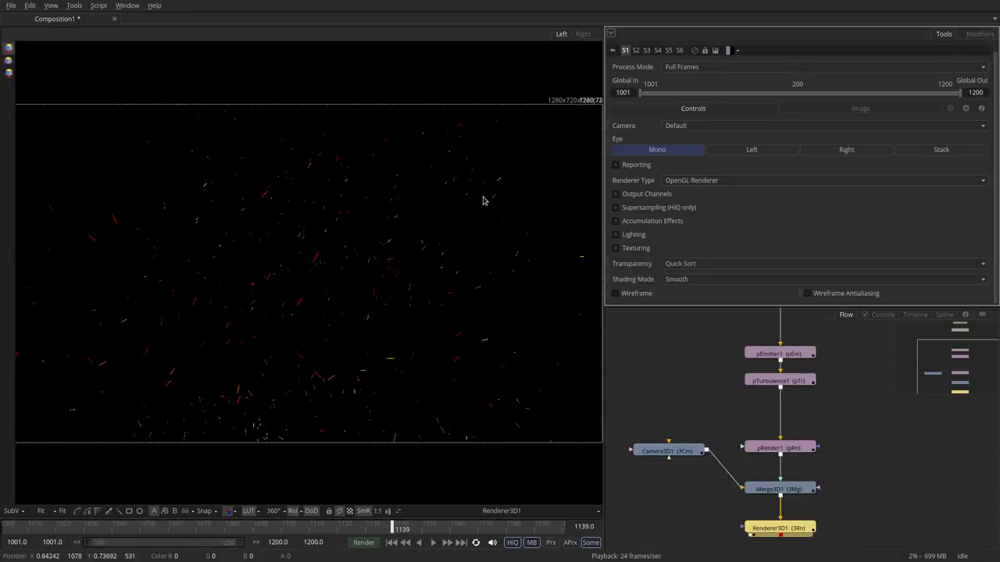
{"action": "scroll", "coordinate": [483, 200], "scroll_direction": "up", "scroll_amount": 10}
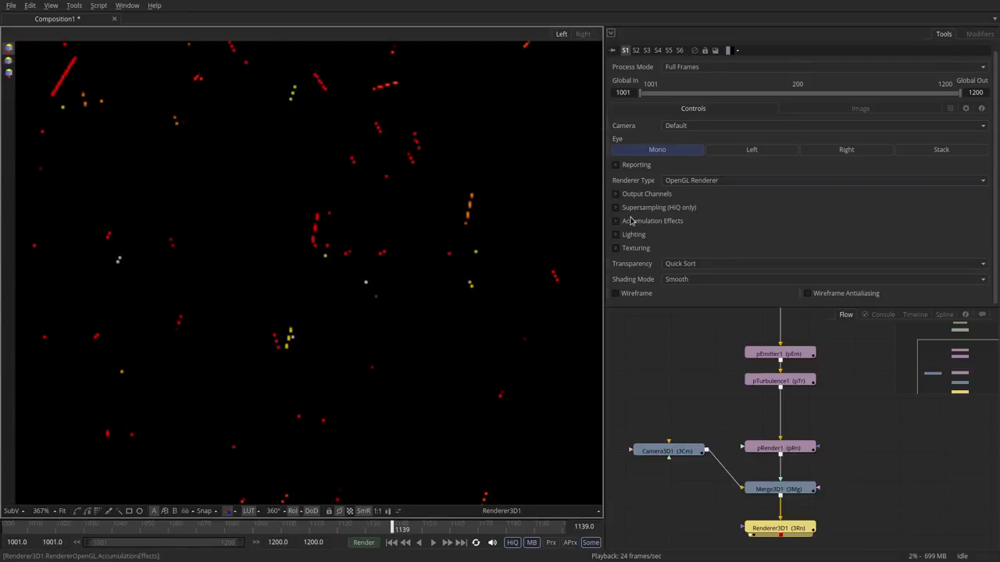
{"action": "left_click", "coordinate": [688, 182]}
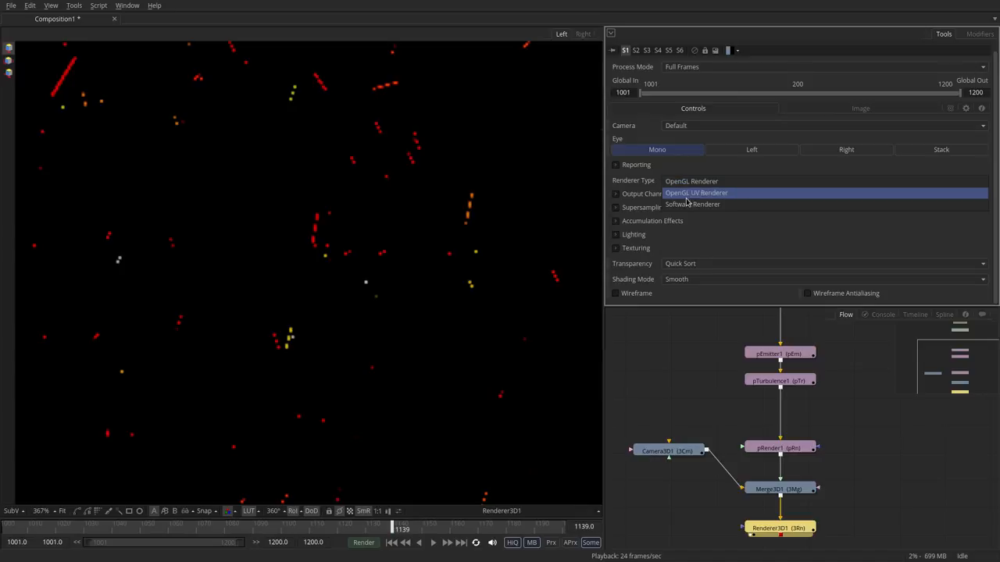
{"action": "left_click", "coordinate": [687, 181]}
{"action": "mouse_move", "coordinate": [222, 251]}
{"action": "left_mouse_down"}
{"action": "mouse_move", "coordinate": [250, 300]}
{"action": "mouse_move", "coordinate": [283, 317]}
{"action": "left_mouse_up"}
{"action": "left_click_drag", "start_coordinate": [210, 262], "coordinate": [290, 316]}
{"action": "left_click", "coordinate": [674, 181]}
{"action": "left_click", "coordinate": [675, 165]}
Step: Try supersampling on Renderer3D1's RGBA output channel
{"action": "left_click", "coordinate": [615, 194]}
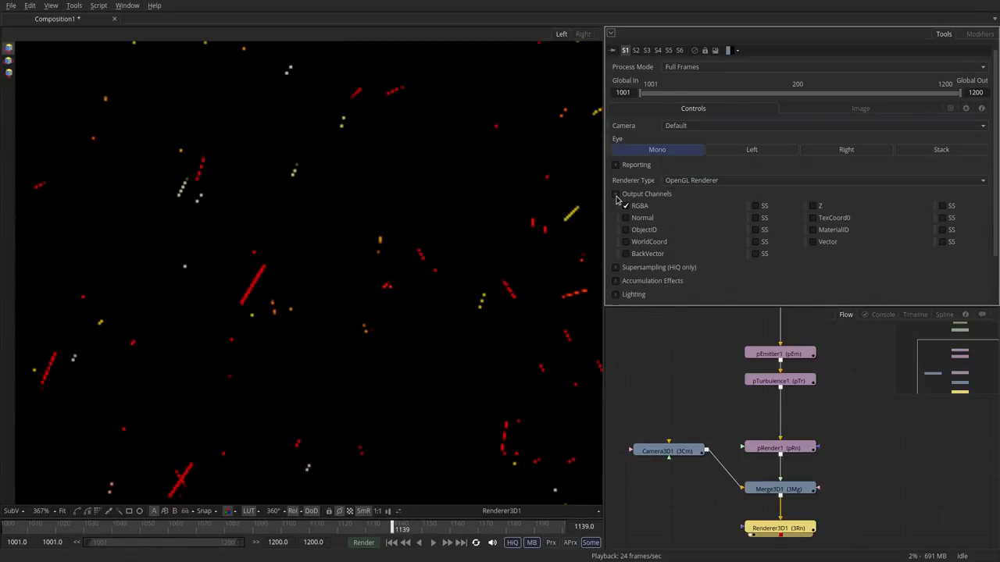
{"action": "left_click", "coordinate": [755, 206]}
{"action": "left_click", "coordinate": [755, 206]}
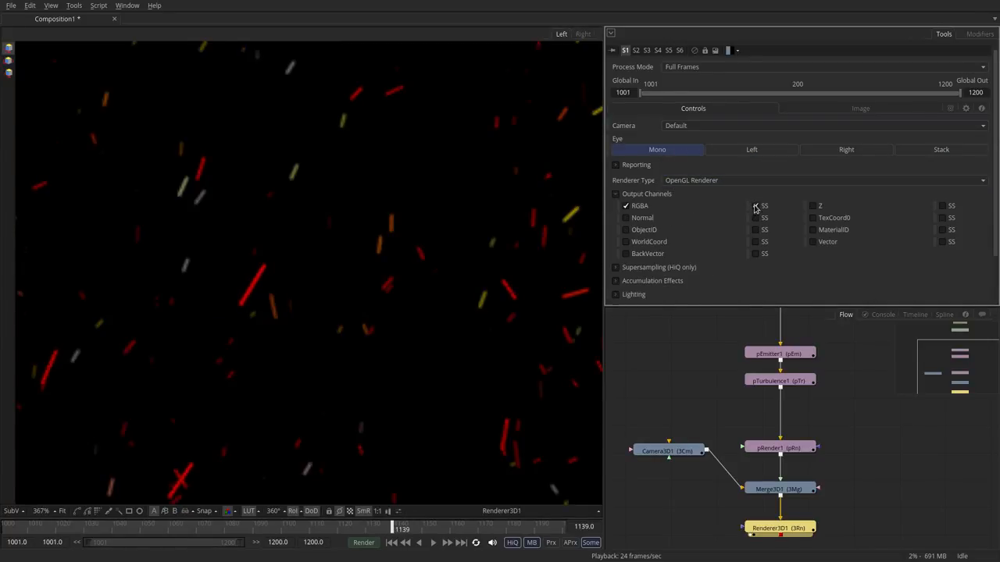
{"action": "left_click", "coordinate": [616, 194]}
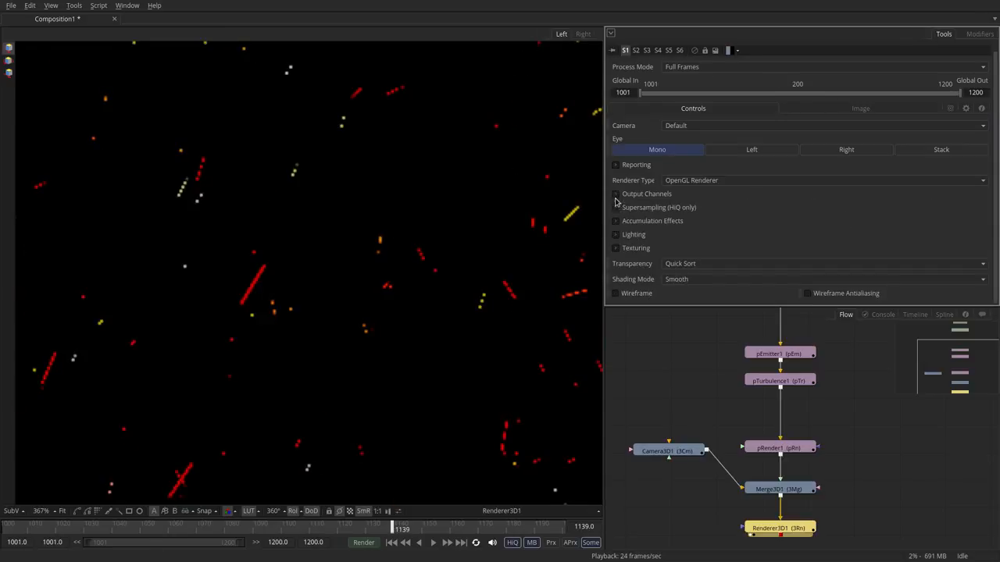
Step: Set Renderer3D1's transparency to Z Buffer (fast) and fit the whole render in the viewer
{"action": "left_click", "coordinate": [704, 264]}
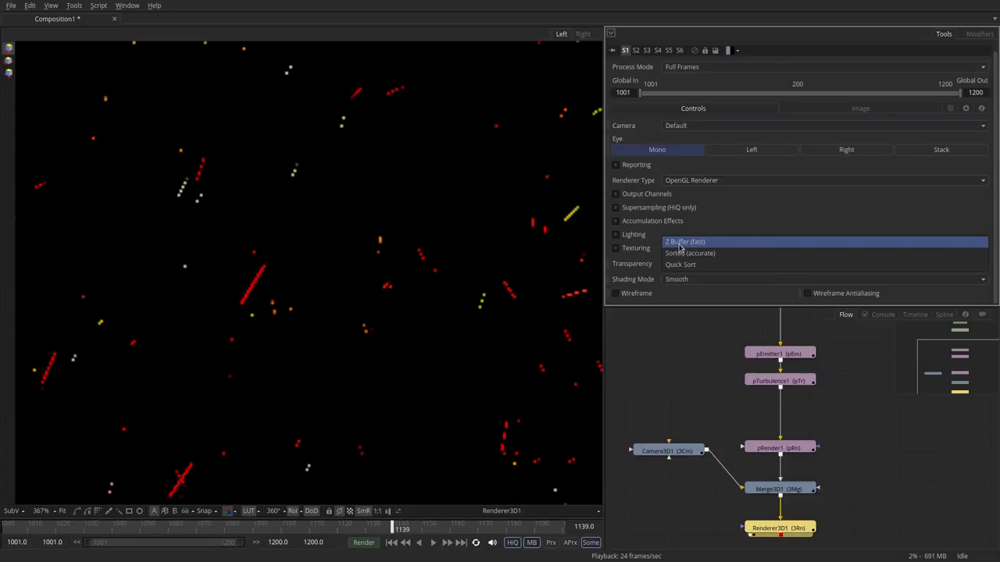
{"action": "left_click", "coordinate": [682, 243]}
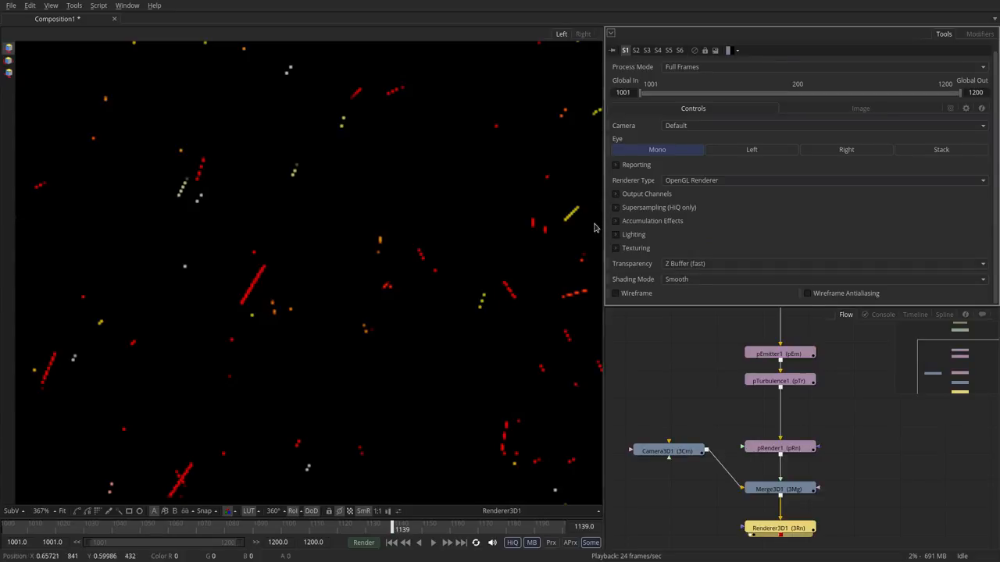
{"action": "left_click", "coordinate": [62, 511]}
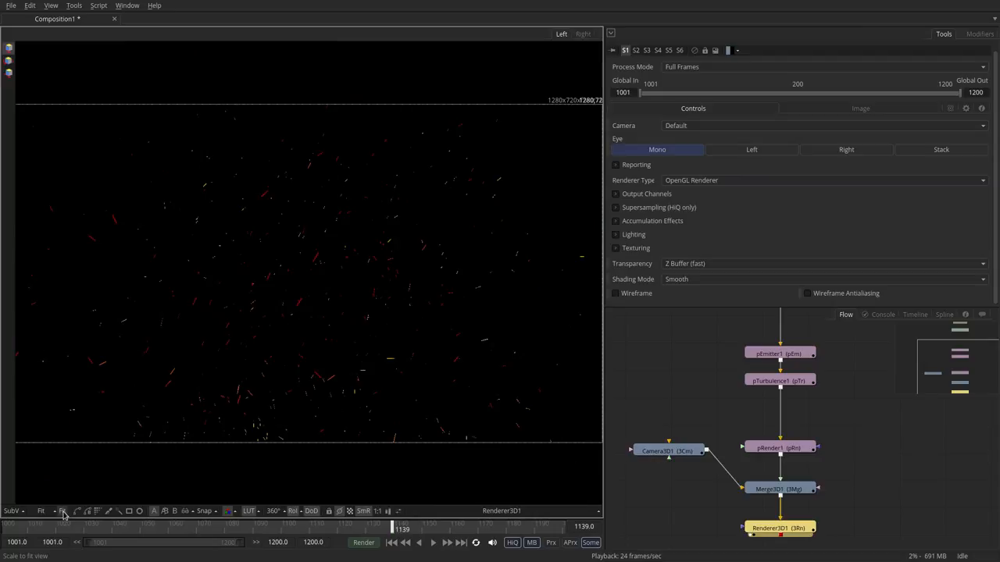
Step: Enable accumulation effects with depth of field on Renderer3D1, with quality 32 and a DoF blur of about 0.045
{"action": "left_click", "coordinate": [616, 221]}
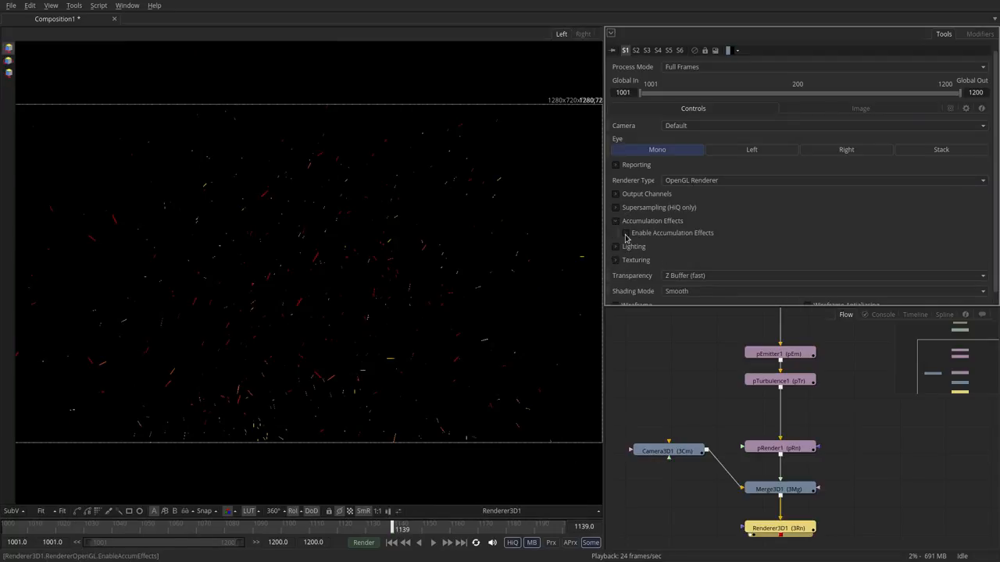
{"action": "left_click", "coordinate": [625, 234]}
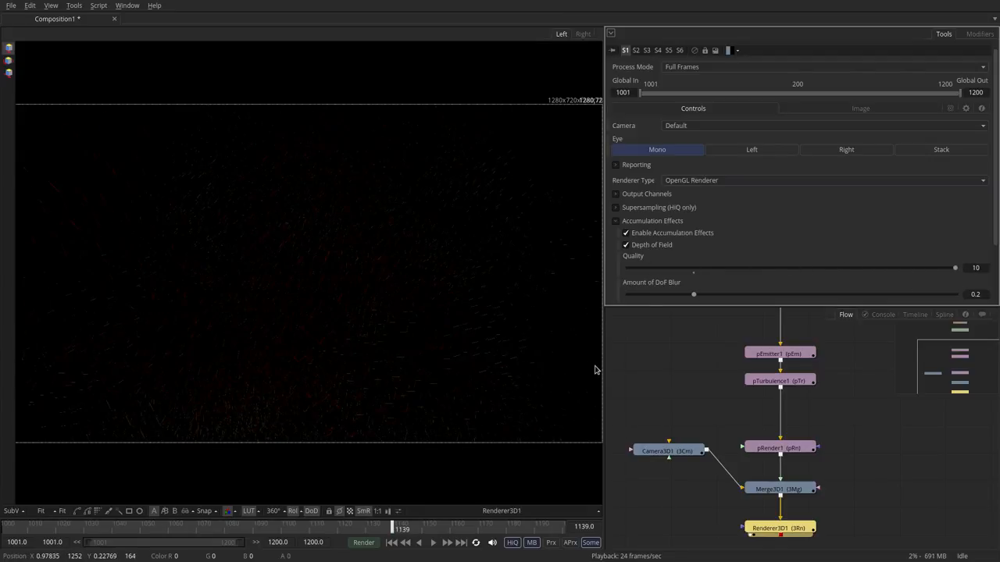
{"action": "left_click_drag", "start_coordinate": [643, 302], "coordinate": [644, 303]}
{"action": "left_click", "coordinate": [975, 268]}
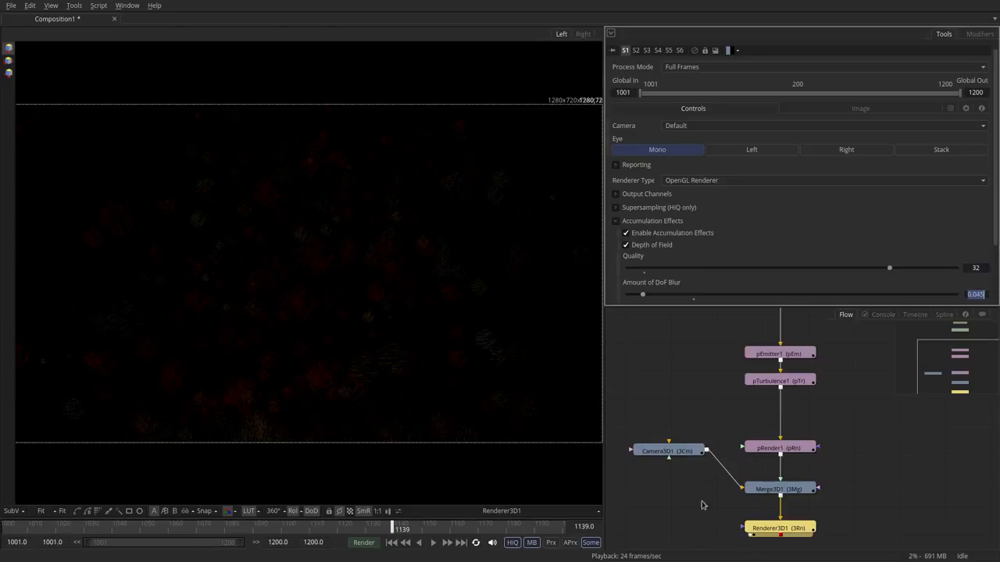
Step: Add a ColorCorrector after Renderer3D1, show it in the left viewer and raise its Master RGB gain to 5.0
{"action": "left_click_drag", "start_coordinate": [653, 494], "coordinate": [669, 447]}
{"action": "key", "text": "c"}
{"action": "mouse_move", "coordinate": [784, 507]}
{"action": "left_mouse_down"}
{"action": "mouse_move", "coordinate": [774, 512]}
{"action": "mouse_move", "coordinate": [787, 509]}
{"action": "left_mouse_up"}
{"action": "key", "text": "1"}
{"action": "left_click", "coordinate": [995, 168]}
{"action": "scroll", "coordinate": [995, 168], "scroll_direction": "down", "scroll_amount": 5}
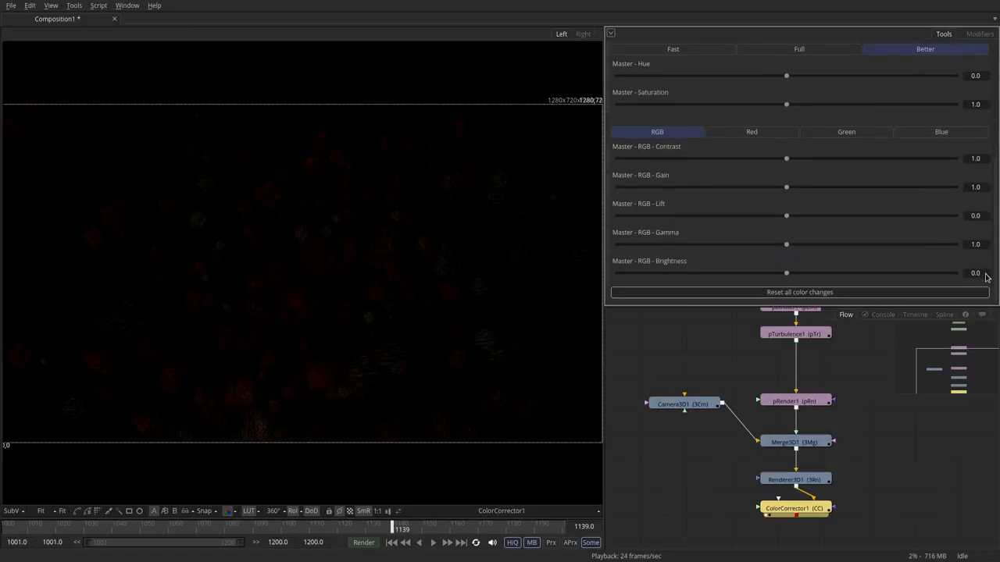
{"action": "left_click_drag", "start_coordinate": [785, 187], "coordinate": [955, 187]}
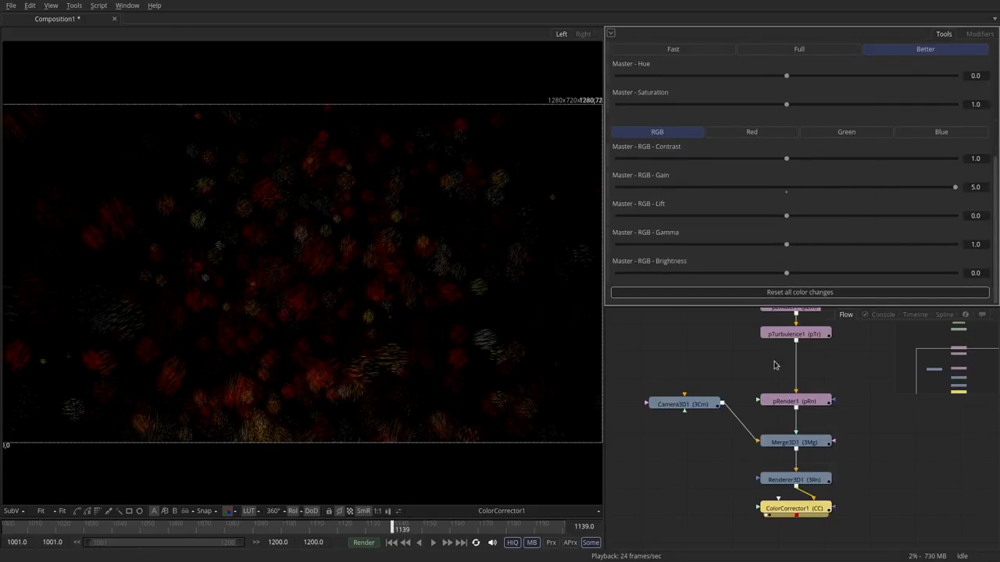
Step: Try a DoF blur of about 0.068 on Renderer3D1 and inspect the blurred sparks up close
{"action": "scroll", "coordinate": [698, 401], "scroll_direction": "up", "scroll_amount": 3}
{"action": "scroll", "coordinate": [784, 488], "scroll_direction": "down", "scroll_amount": 2}
{"action": "left_click", "coordinate": [784, 498]}
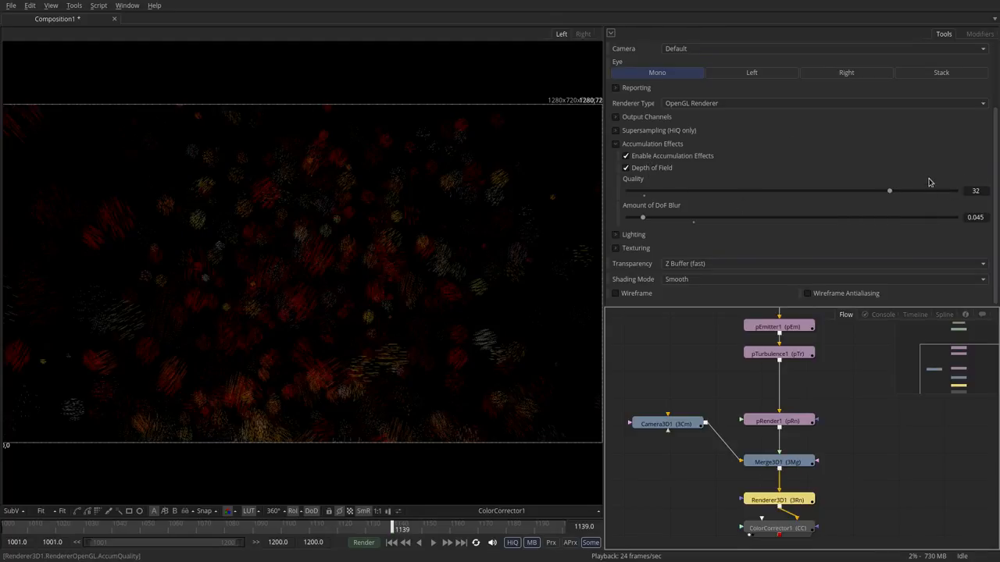
{"action": "left_click", "coordinate": [963, 191]}
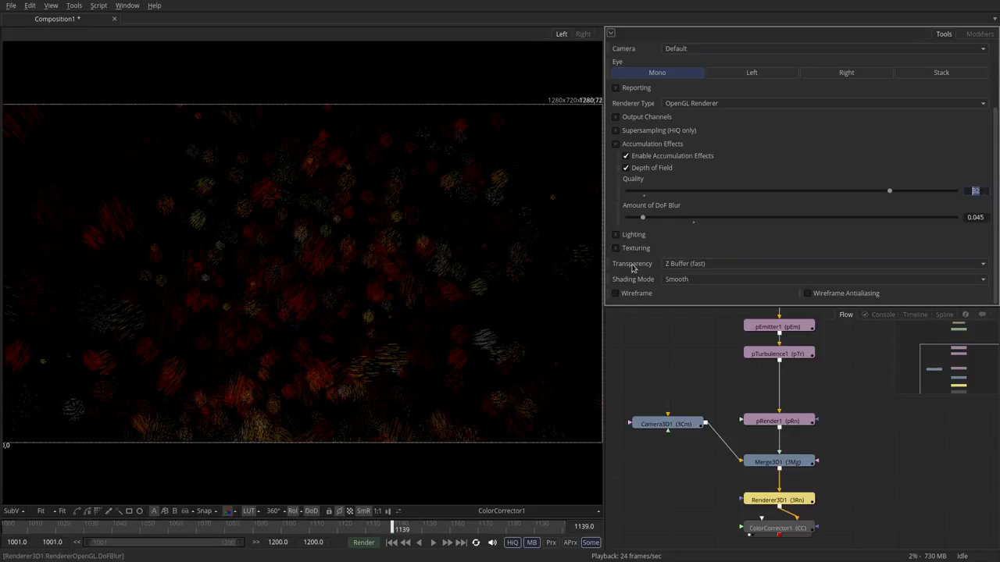
{"action": "left_click_drag", "start_coordinate": [642, 218], "coordinate": [650, 218]}
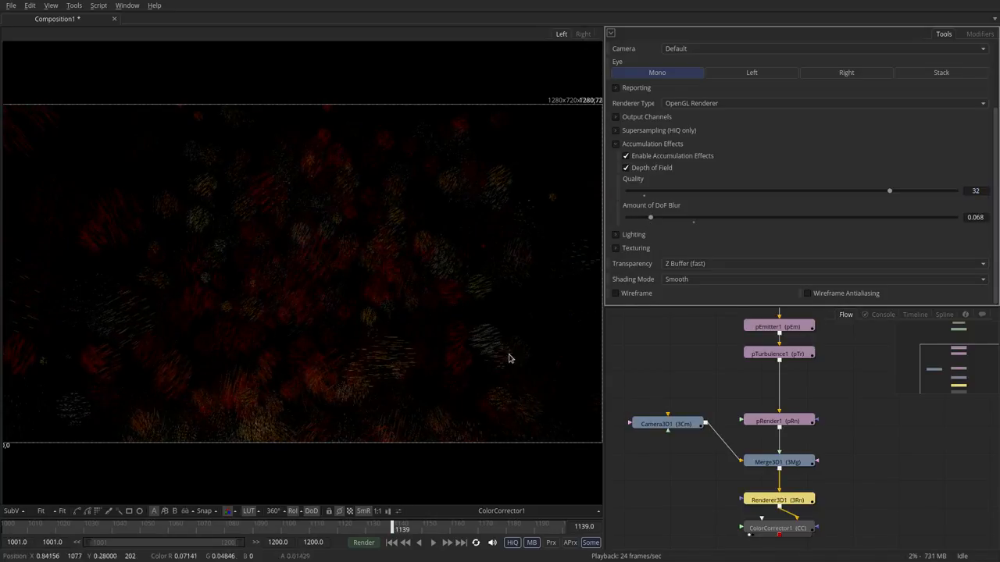
{"action": "scroll", "coordinate": [508, 359], "scroll_direction": "up", "scroll_amount": 3}
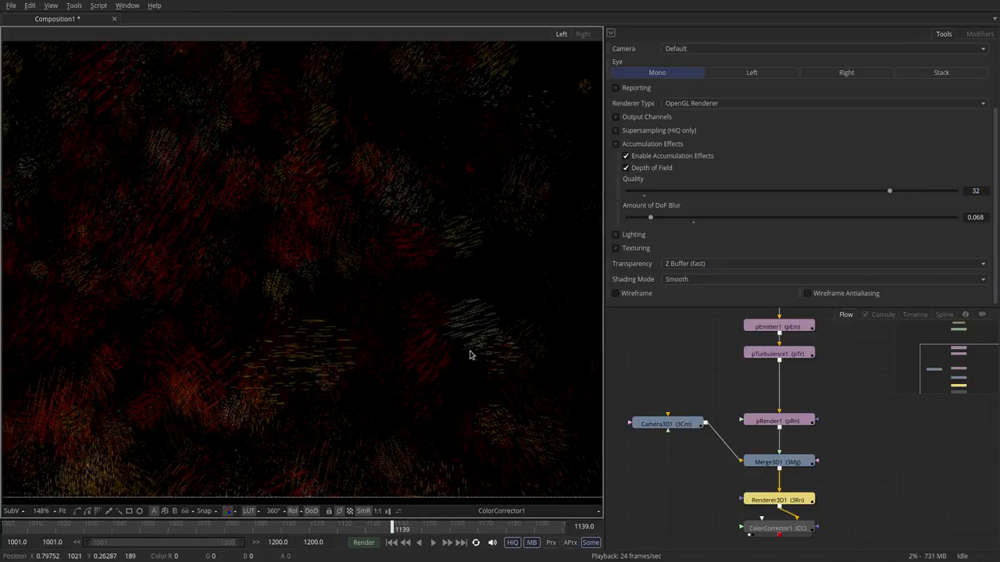
{"action": "scroll", "coordinate": [439, 297], "scroll_direction": "down", "scroll_amount": 2}
{"action": "left_click", "coordinate": [61, 512]}
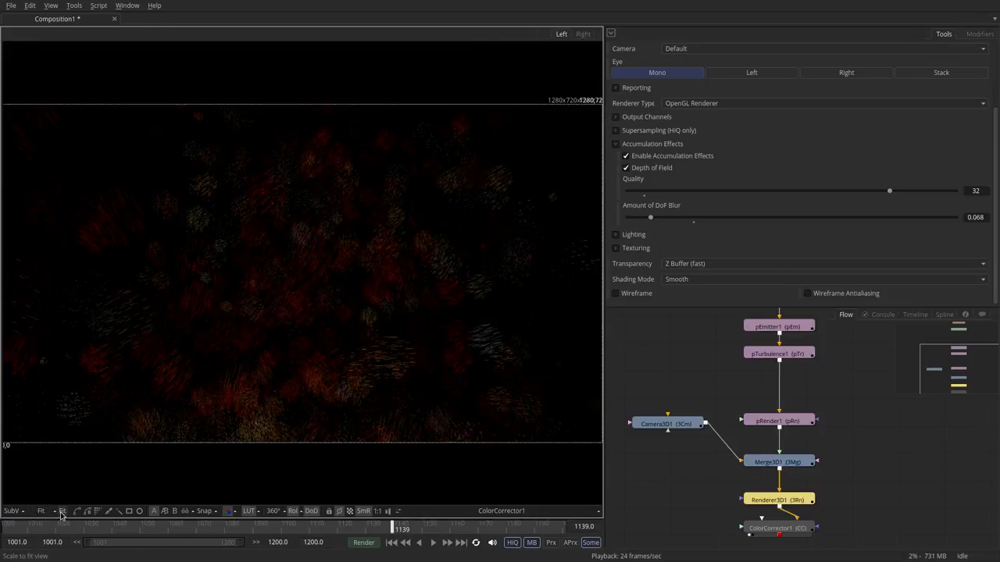
Step: Set Renderer3D1's DoF blur to about 0.049 and its accumulation quality to 128
{"action": "left_click_drag", "start_coordinate": [650, 218], "coordinate": [643, 220]}
{"action": "left_click", "coordinate": [982, 190]}
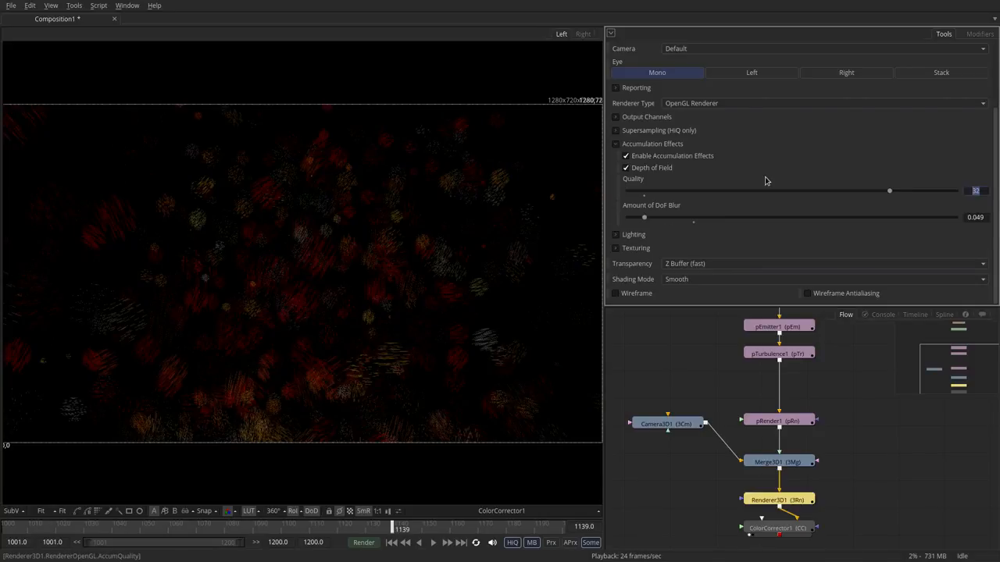
{"action": "type", "text": "128"}
{"action": "key", "text": "Tab"}
Step: Align the Camera3D1 node beside Merge3D1 and set the camera's plane of focus to about 1.468
{"action": "left_click_drag", "start_coordinate": [662, 423], "coordinate": [669, 461]}
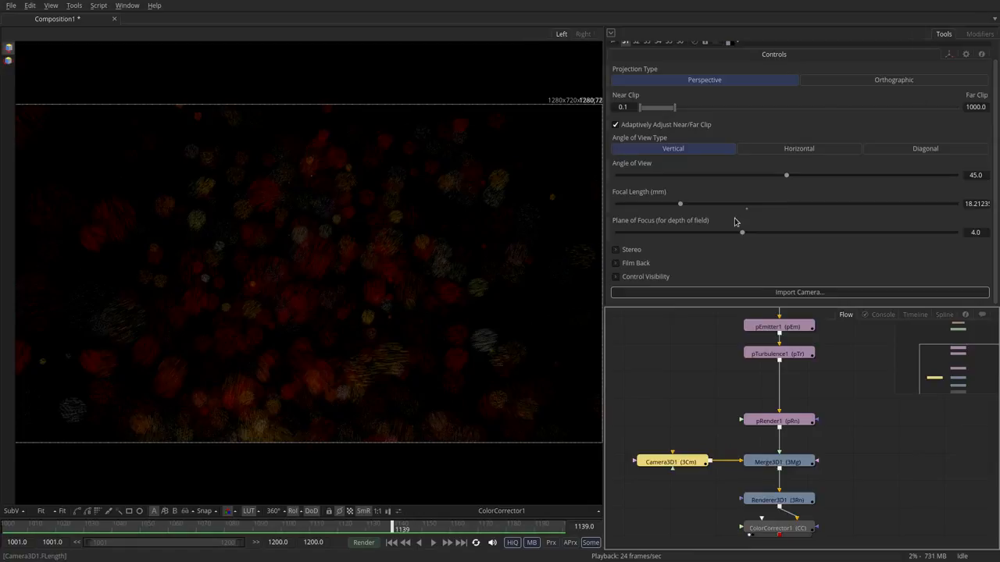
{"action": "left_click_drag", "start_coordinate": [731, 239], "coordinate": [653, 243]}
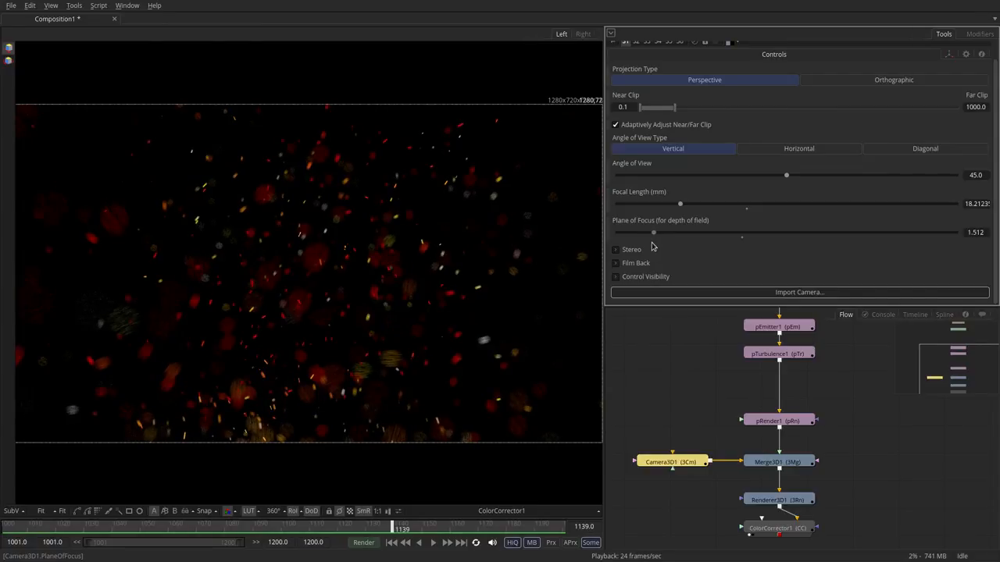
Step: Set Renderer3D1's amount of DoF blur to 0.04 and its accumulation quality to 256
{"action": "scroll", "coordinate": [703, 404], "scroll_direction": "down", "scroll_amount": 2}
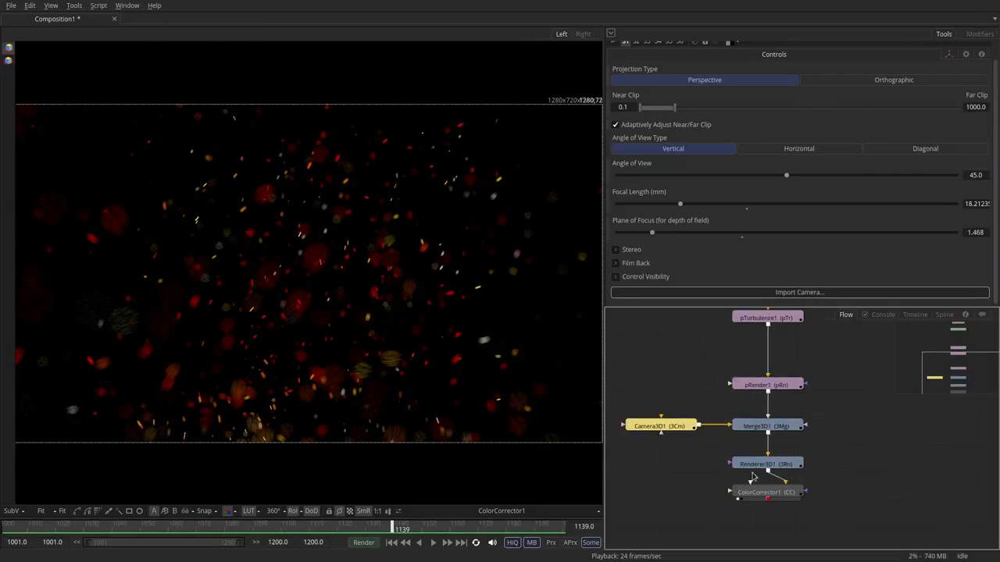
{"action": "left_click", "coordinate": [768, 464]}
{"action": "left_click_drag", "start_coordinate": [656, 288], "coordinate": [641, 286]}
{"action": "left_click", "coordinate": [974, 258]}
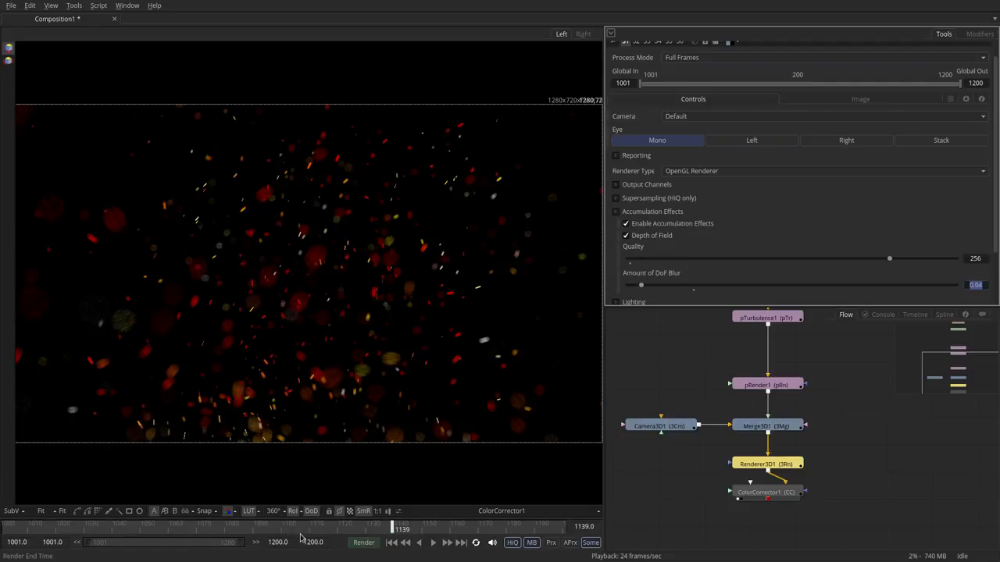
Step: Play the spark animation from the first frame and stop it at frame 1054
{"action": "left_click", "coordinate": [391, 543]}
{"action": "key", "text": "space"}
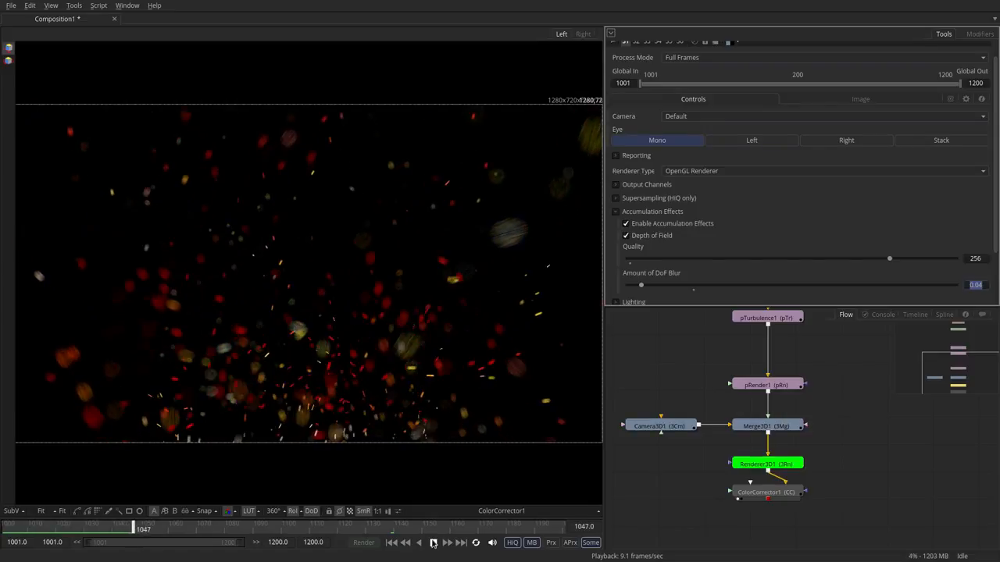
{"action": "left_click", "coordinate": [432, 544]}
Step: Tint the shadows in ColorCorrector1 towards orange-red
{"action": "left_click", "coordinate": [767, 492]}
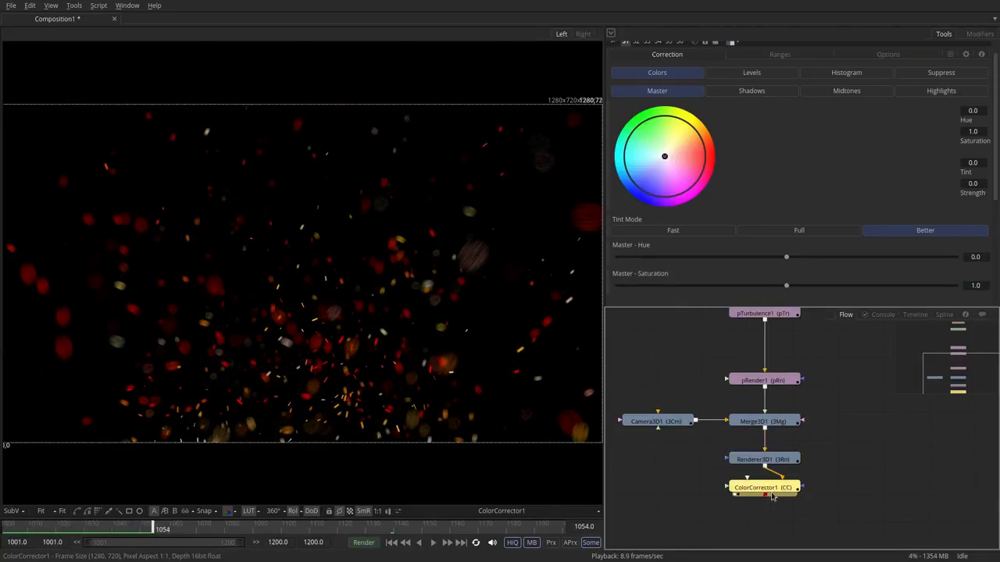
{"action": "left_click", "coordinate": [748, 90]}
{"action": "left_click_drag", "start_coordinate": [664, 156], "coordinate": [697, 146]}
Step: Set ColorCorrector1's midtones RGB gain to about 3.259 and midtones saturation to about 0.645
{"action": "left_click", "coordinate": [829, 90]}
{"action": "scroll", "coordinate": [995, 125], "scroll_direction": "down", "scroll_amount": 3}
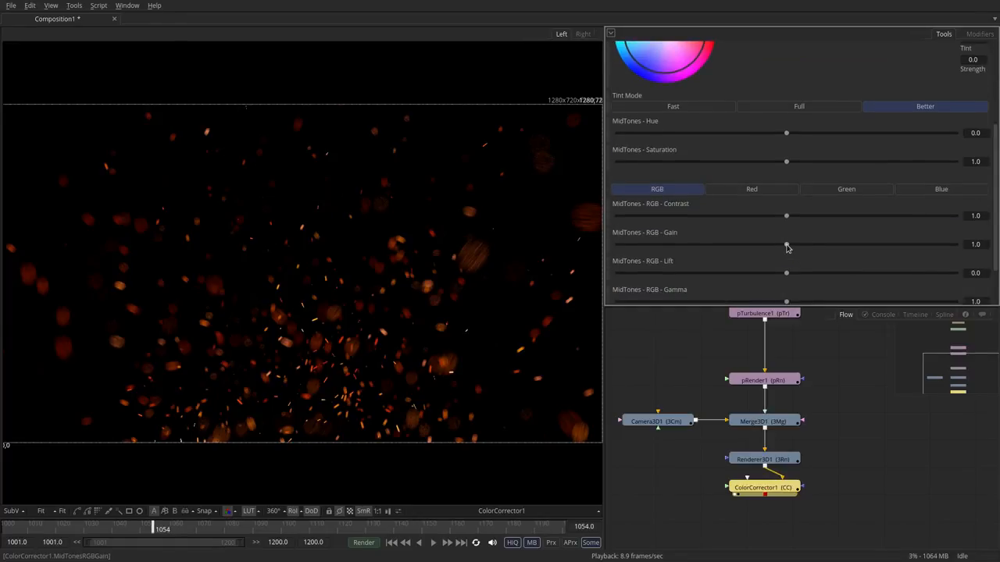
{"action": "left_click_drag", "start_coordinate": [812, 244], "coordinate": [881, 245]}
{"action": "left_click_drag", "start_coordinate": [750, 167], "coordinate": [724, 169]}
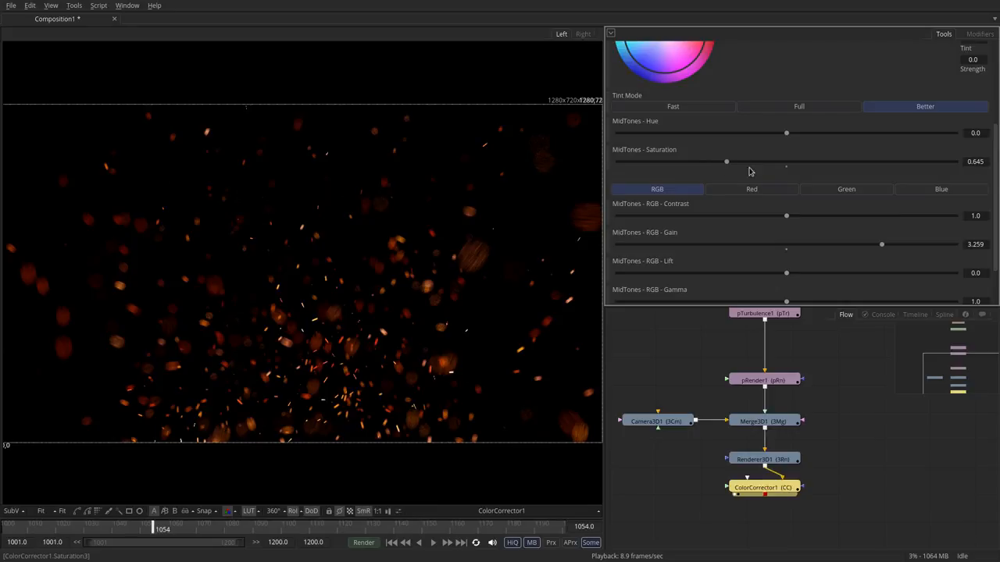
Step: Lower ColorCorrector1's highlights saturation to about 0.673
{"action": "scroll", "coordinate": [749, 171], "scroll_direction": "up", "scroll_amount": 3}
{"action": "left_click", "coordinate": [941, 63]}
{"action": "left_click_drag", "start_coordinate": [785, 266], "coordinate": [731, 260]}
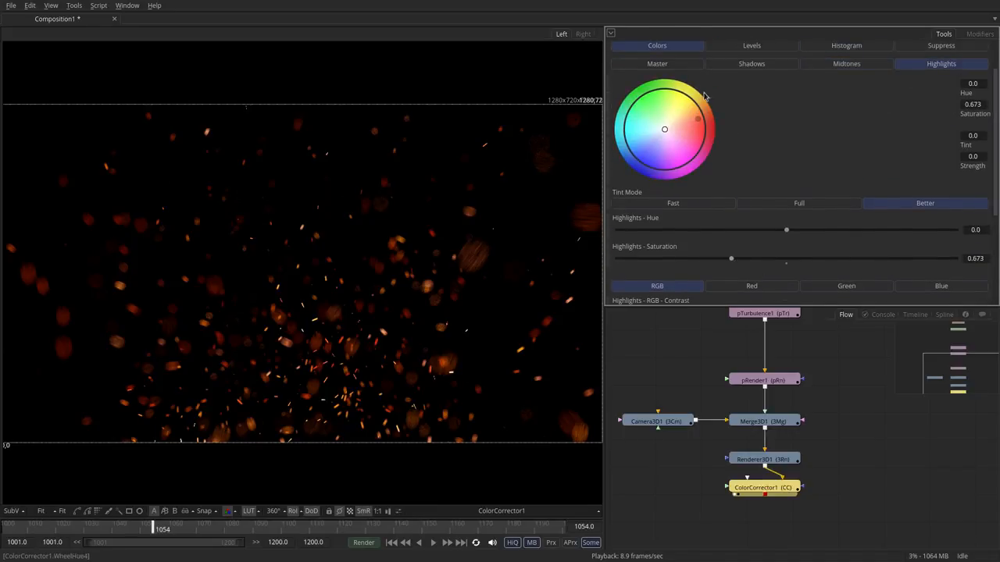
Step: Adjust ColorCorrector1's Master RGB contrast to about 1.003
{"action": "scroll", "coordinate": [679, 102], "scroll_direction": "up", "scroll_amount": 2}
{"action": "left_click", "coordinate": [650, 99]}
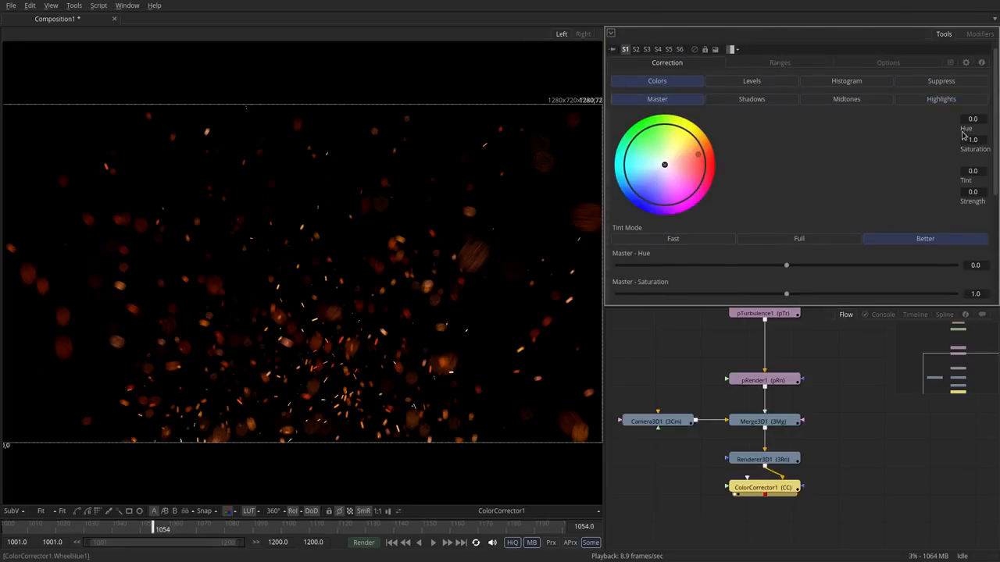
{"action": "scroll", "coordinate": [810, 234], "scroll_direction": "down", "scroll_amount": 3}
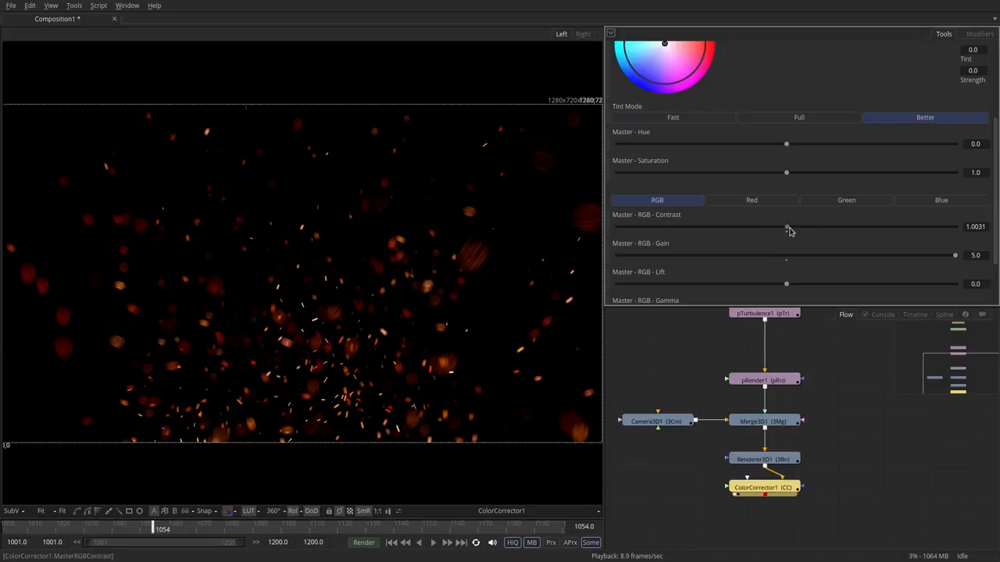
Step: Raise Renderer3D1's amount of DoF blur to about 0.072
{"action": "left_click", "coordinate": [763, 459]}
{"action": "left_click_drag", "start_coordinate": [642, 220], "coordinate": [655, 219]}
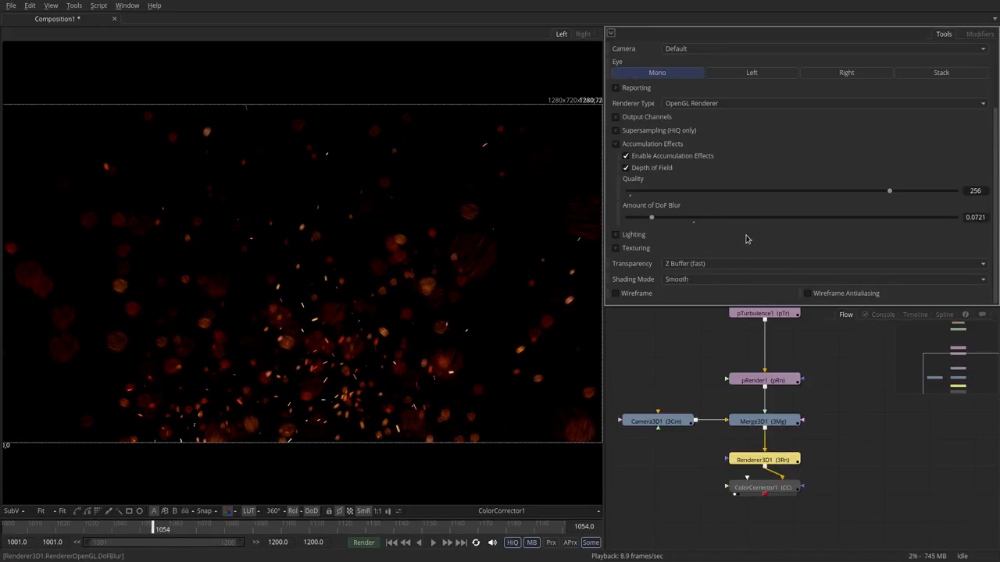
Step: Increase the particle number of pEmitter1 to about 17.9
{"action": "scroll", "coordinate": [719, 438], "scroll_direction": "up", "scroll_amount": 5}
{"action": "left_click", "coordinate": [762, 489]}
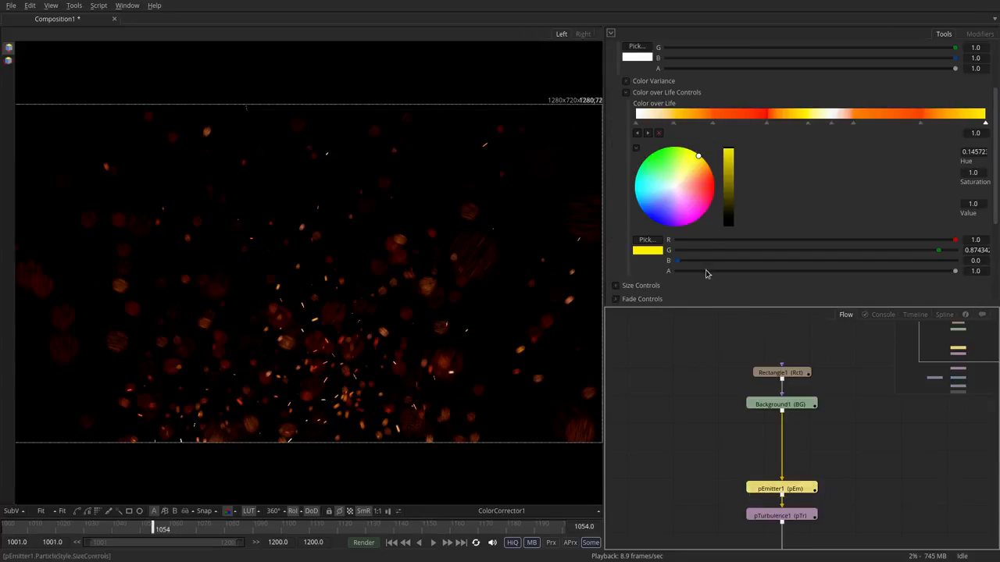
{"action": "scroll", "coordinate": [680, 196], "scroll_direction": "up", "scroll_amount": 10}
{"action": "left_click", "coordinate": [645, 72]}
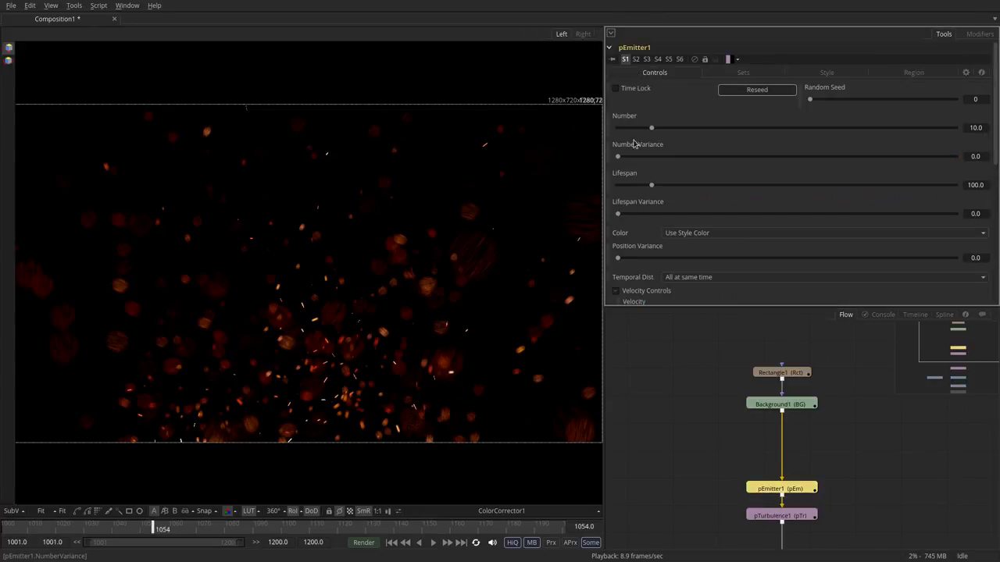
{"action": "left_click_drag", "start_coordinate": [662, 129], "coordinate": [678, 129]}
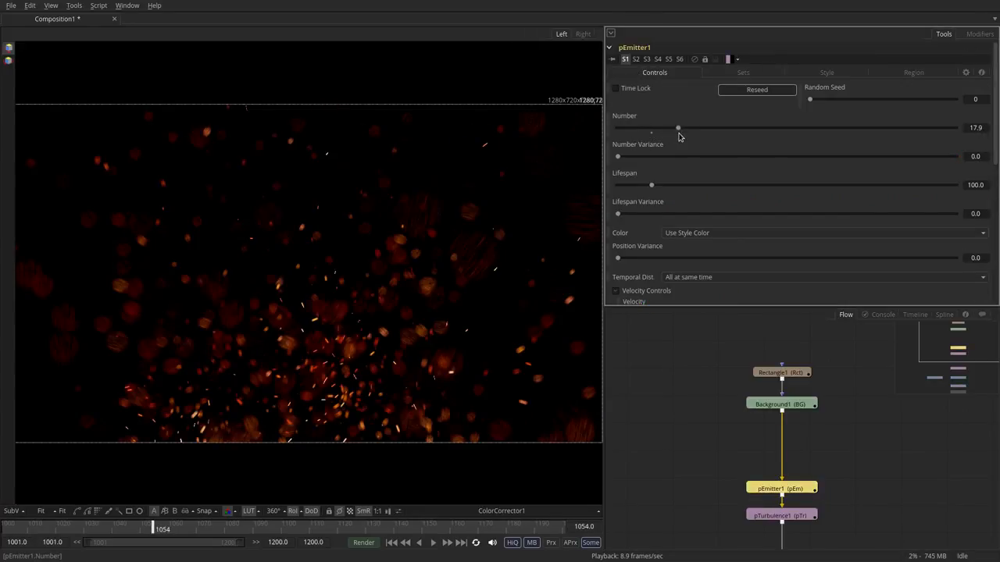
Step: Raise pEmitter1's number variance to about 40.0 and play the animation to check the sparks
{"action": "left_click_drag", "start_coordinate": [679, 156], "coordinate": [754, 156]}
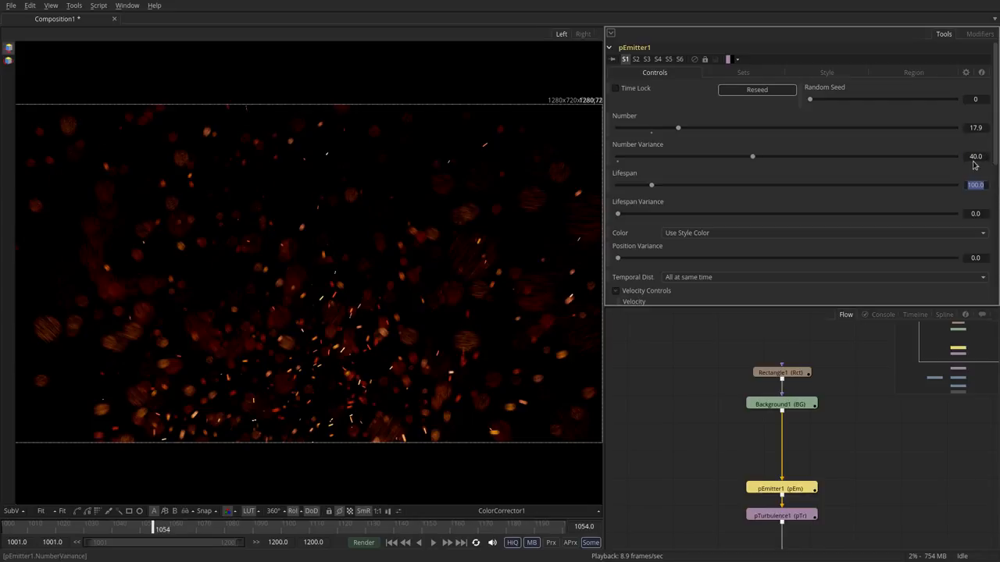
{"action": "left_click", "coordinate": [432, 542]}
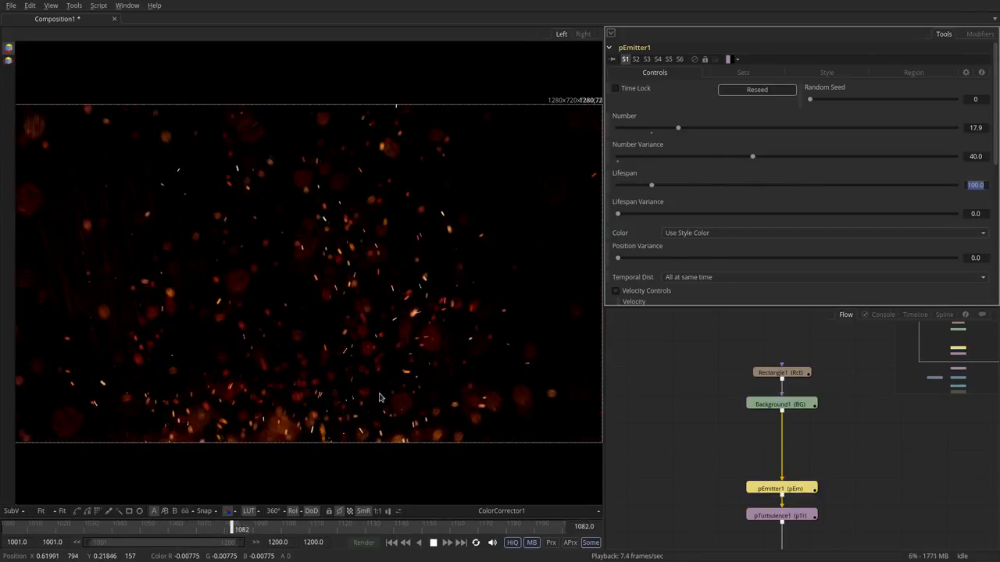
{"action": "left_click", "coordinate": [434, 544]}
{"action": "left_click", "coordinate": [434, 543]}
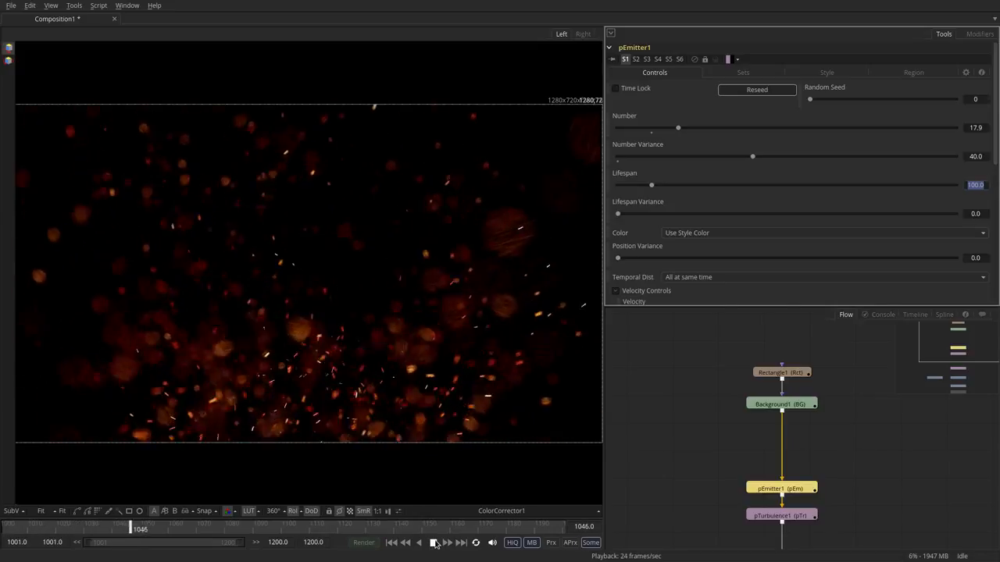
{"action": "left_click", "coordinate": [435, 544]}
Step: Raise pEmitter1's velocity to about 0.199 and velocity variance to about 0.166, and preview the playback
{"action": "scroll", "coordinate": [700, 429], "scroll_direction": "down", "scroll_amount": 3}
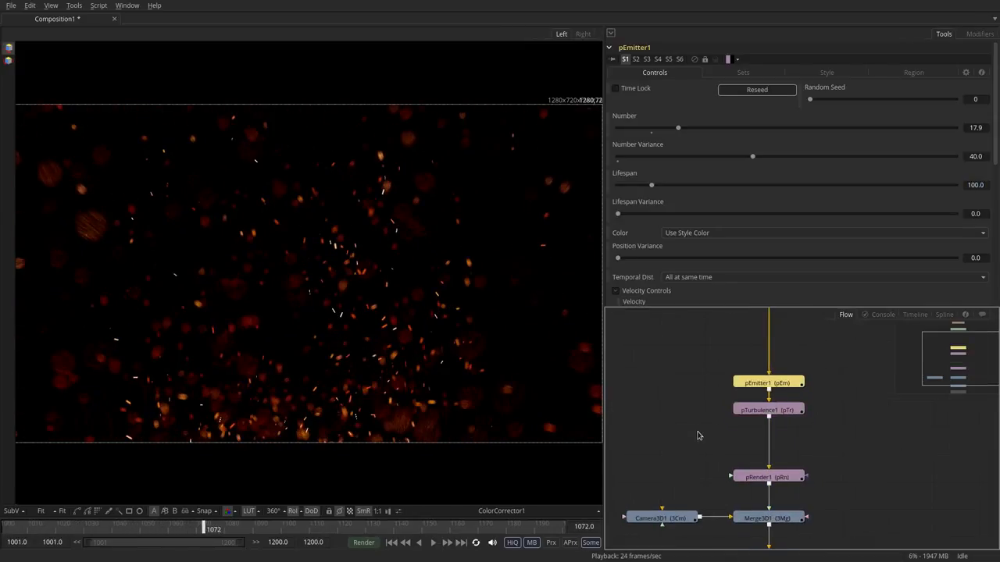
{"action": "left_click_drag", "start_coordinate": [990, 134], "coordinate": [996, 203]}
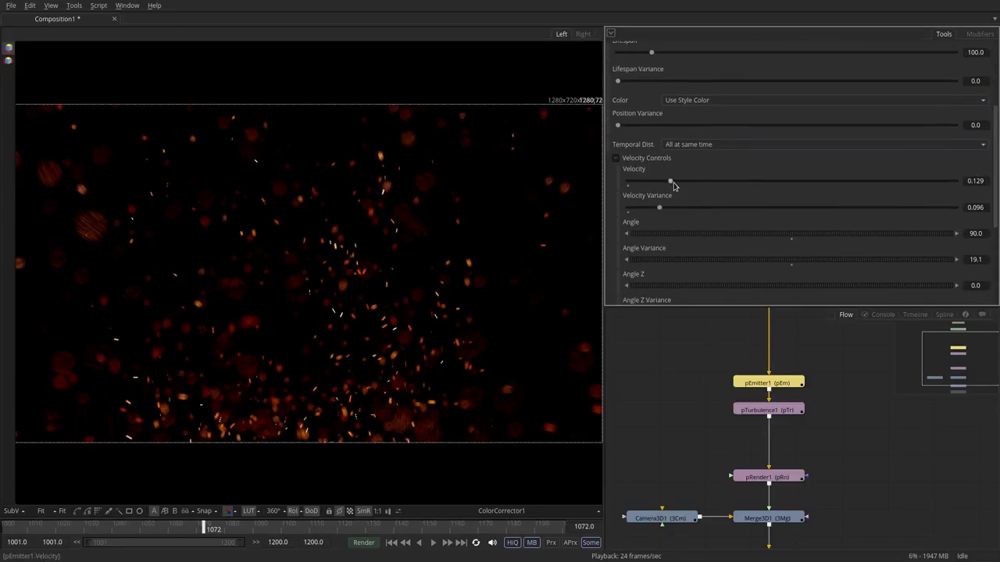
{"action": "left_click_drag", "start_coordinate": [711, 184], "coordinate": [683, 209]}
{"action": "left_click", "coordinate": [433, 543]}
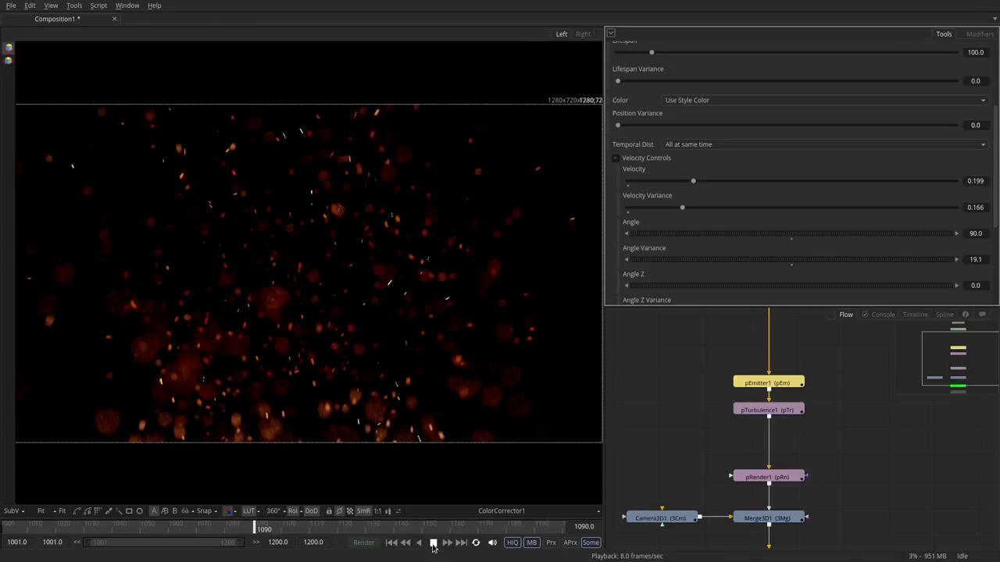
{"action": "left_click", "coordinate": [434, 543]}
Step: Adjust pTurbulence1's X strength to about 0.951 and play the animation from the first frame
{"action": "left_click", "coordinate": [751, 408]}
{"action": "left_click_drag", "start_coordinate": [750, 409], "coordinate": [750, 425]}
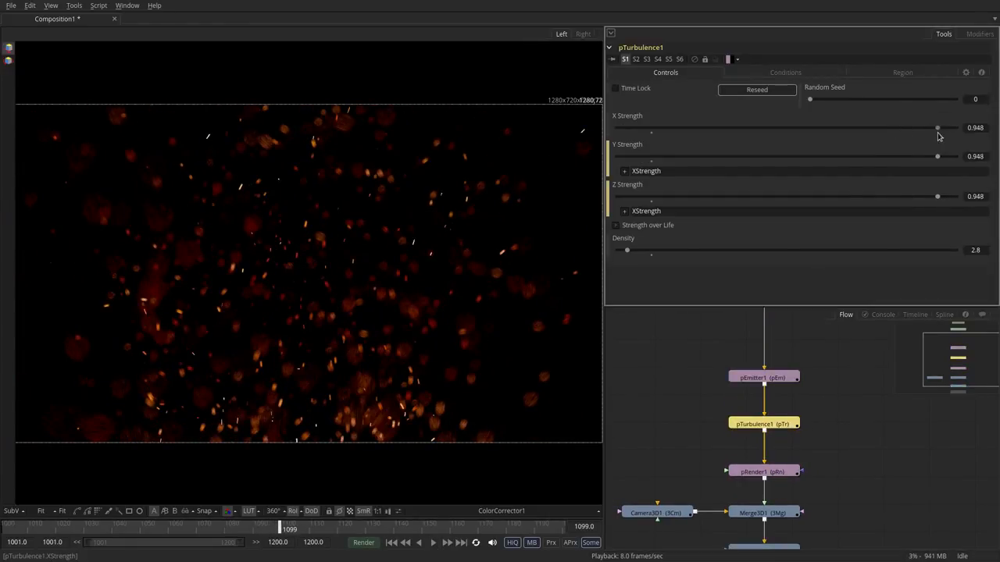
{"action": "left_click", "coordinate": [391, 543]}
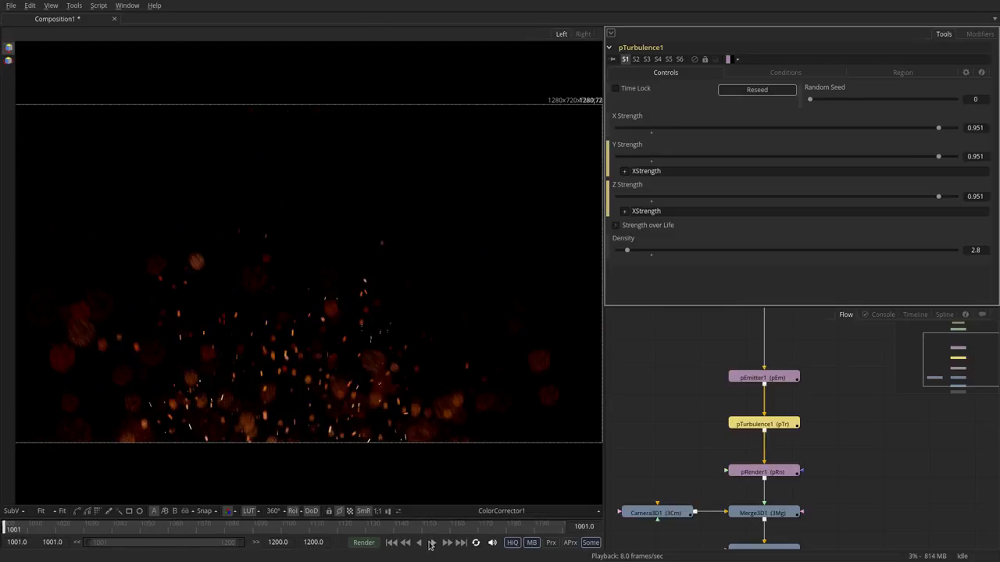
{"action": "left_click", "coordinate": [434, 543]}
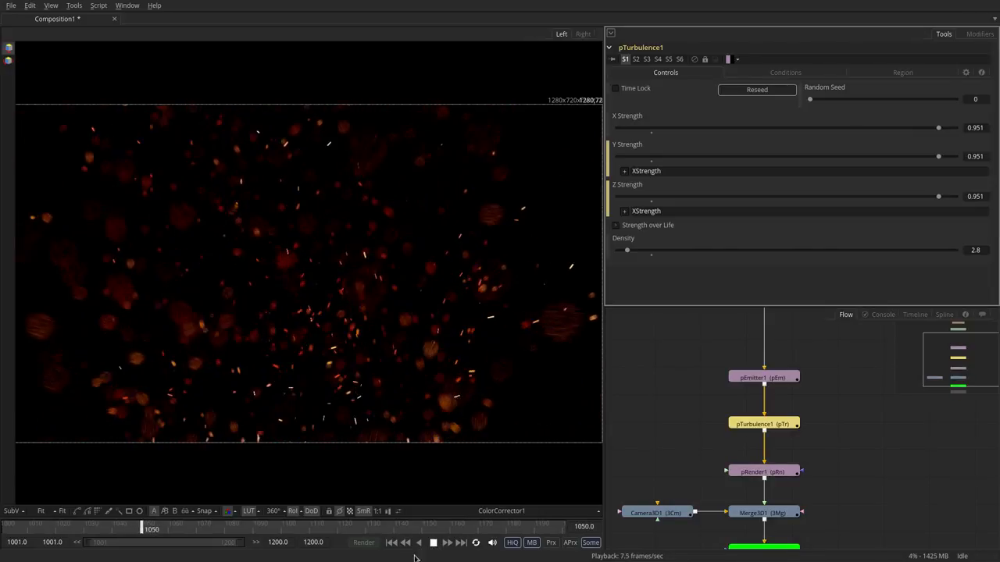
{"action": "left_click", "coordinate": [392, 545]}
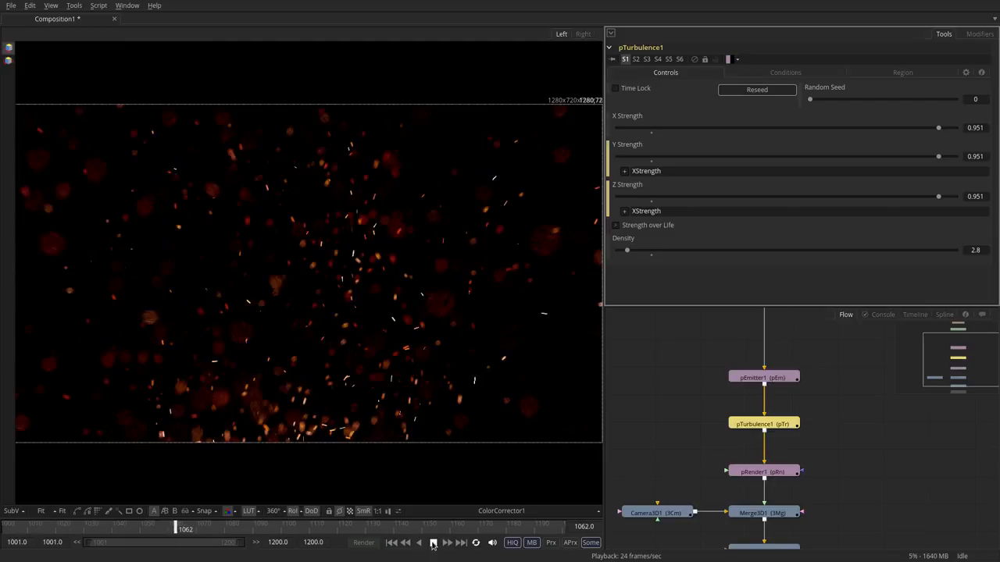
{"action": "left_click", "coordinate": [434, 545]}
Step: Add a Blur node after ColorCorrector1 with blur size about 4.8 and blend about 0.193
{"action": "scroll", "coordinate": [767, 428], "scroll_direction": "down", "scroll_amount": 4}
{"action": "left_click", "coordinate": [768, 429]}
{"action": "key", "text": "b"}
{"action": "left_click_drag", "start_coordinate": [770, 448], "coordinate": [771, 460]}
{"action": "left_click_drag", "start_coordinate": [616, 155], "coordinate": [633, 154]}
{"action": "left_click_drag", "start_coordinate": [952, 209], "coordinate": [709, 222]}
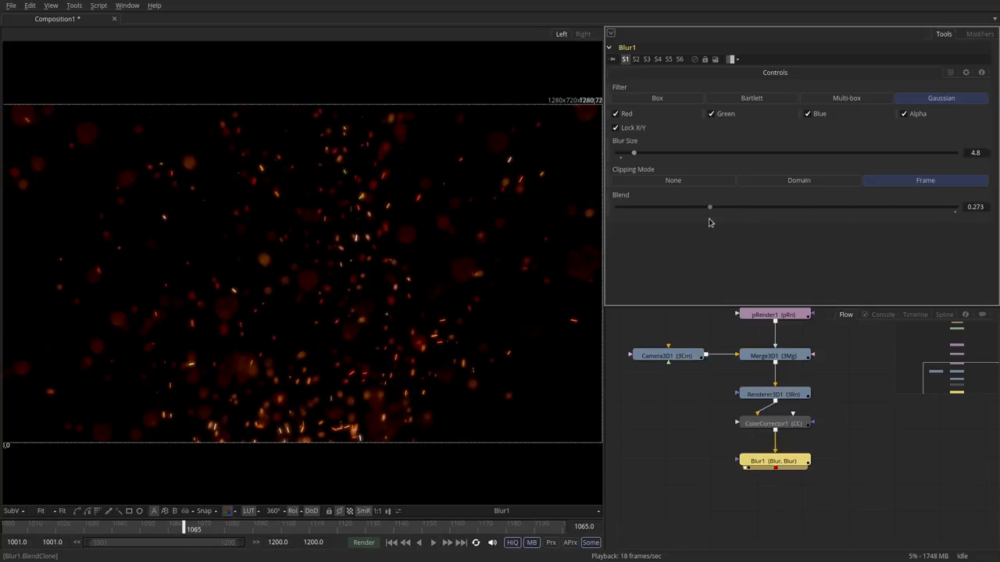
Step: Duplicate Blur1 below itself and set the copy's blur size to about 37.0 and blend to about 0.137
{"action": "left_click", "coordinate": [773, 461]}
{"action": "key", "text": "ctrl+c"}
{"action": "key", "text": "ctrl+v"}
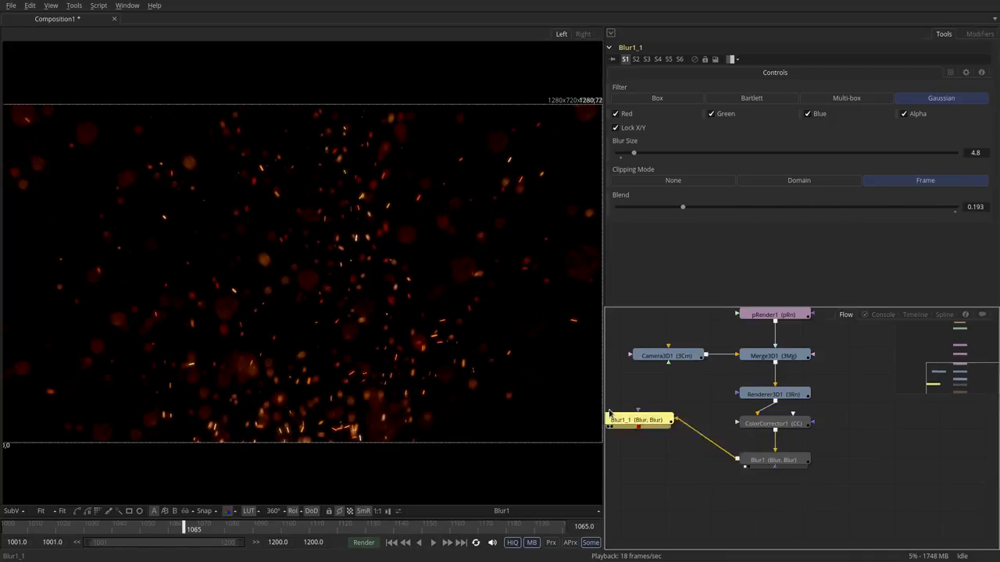
{"action": "left_click_drag", "start_coordinate": [634, 153], "coordinate": [674, 153]}
{"action": "left_click_drag", "start_coordinate": [745, 213], "coordinate": [774, 212]}
{"action": "left_click_drag", "start_coordinate": [673, 153], "coordinate": [742, 153]}
Step: Duplicate Blur1_1 below itself and set the copy's blur size to about 95.5 and blend to about 0.394
{"action": "left_click", "coordinate": [773, 487]}
{"action": "key", "text": "ctrl+c"}
{"action": "key", "text": "ctrl+v"}
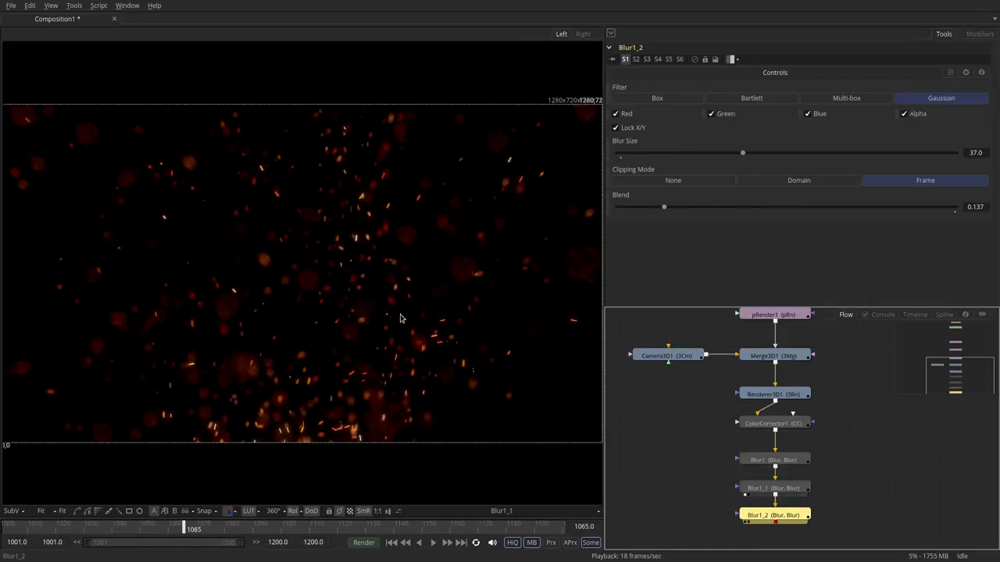
{"action": "left_click_drag", "start_coordinate": [743, 153], "coordinate": [828, 157]}
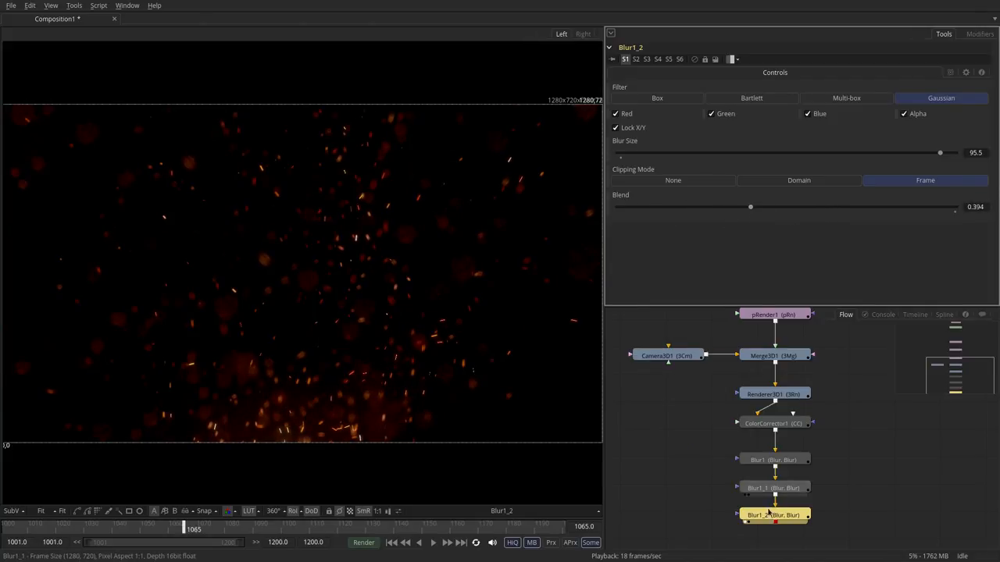
Step: Duplicate Blur1_2 below itself and set the copy's blur size to about 612 and blend to about 0.265
{"action": "scroll", "coordinate": [779, 487], "scroll_direction": "down", "scroll_amount": 1}
{"action": "key", "text": "ctrl+c"}
{"action": "key", "text": "ctrl+v"}
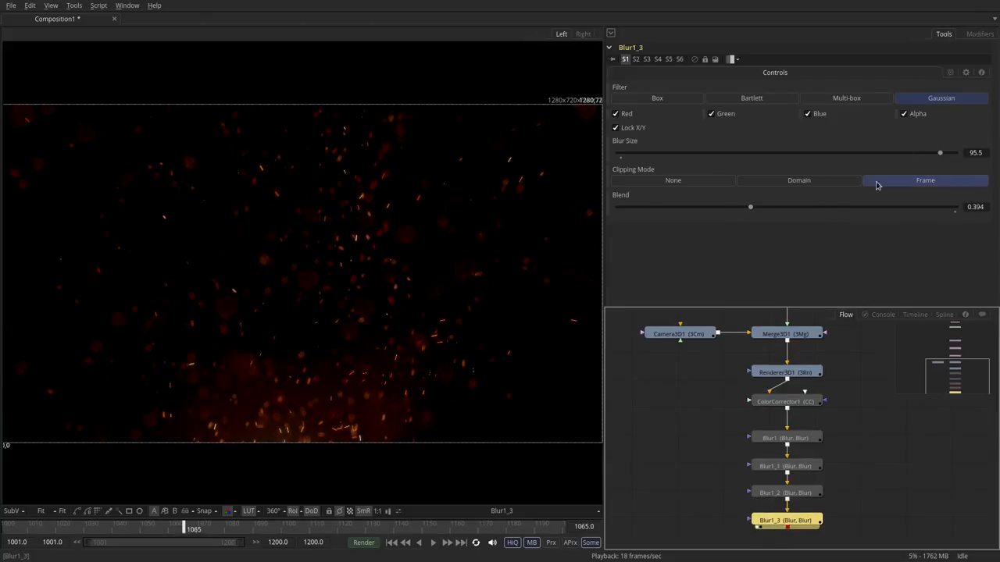
{"action": "left_click_drag", "start_coordinate": [941, 154], "coordinate": [966, 157]}
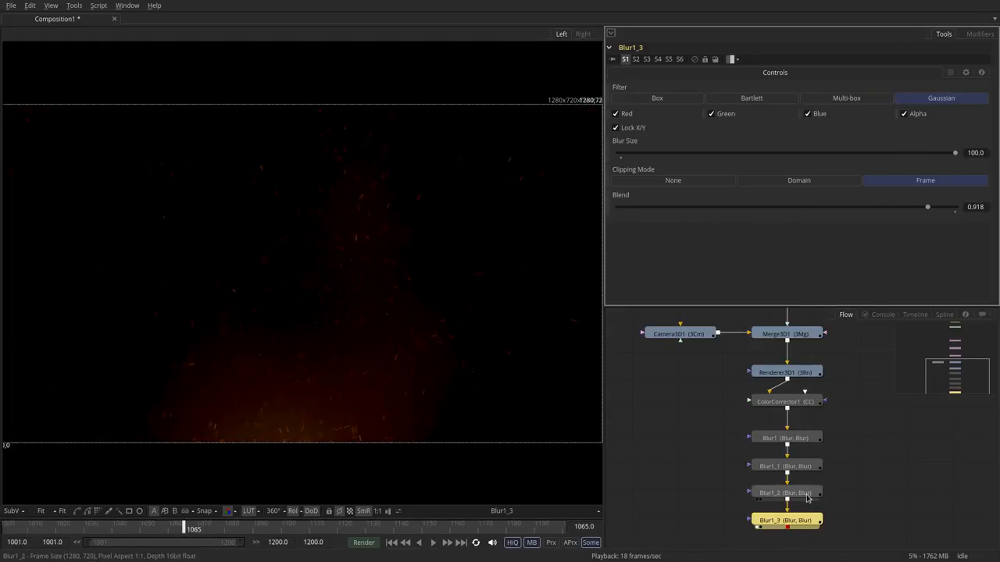
{"action": "left_click", "coordinate": [969, 155]}
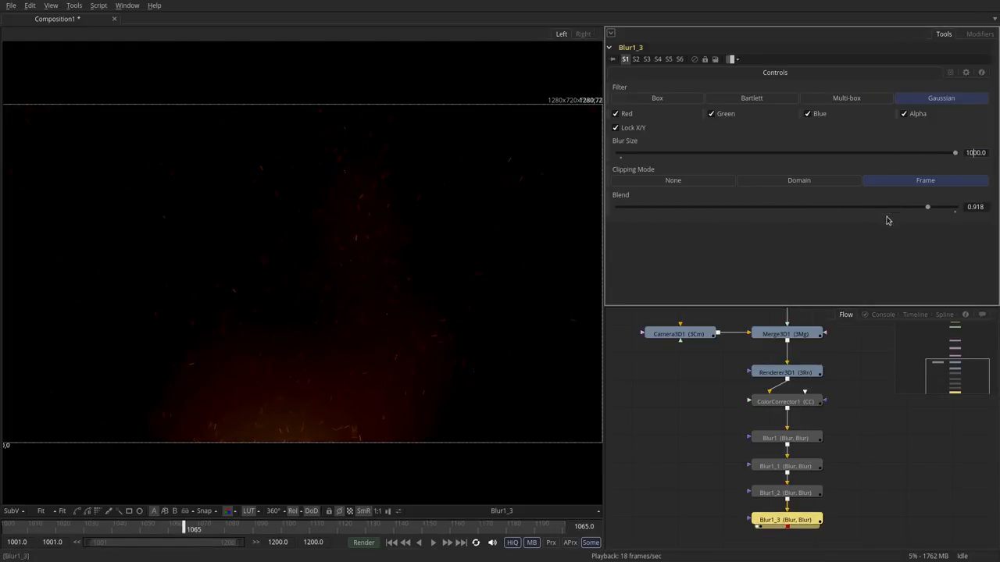
{"action": "type", "text": "0"}
{"action": "key", "text": "Tab"}
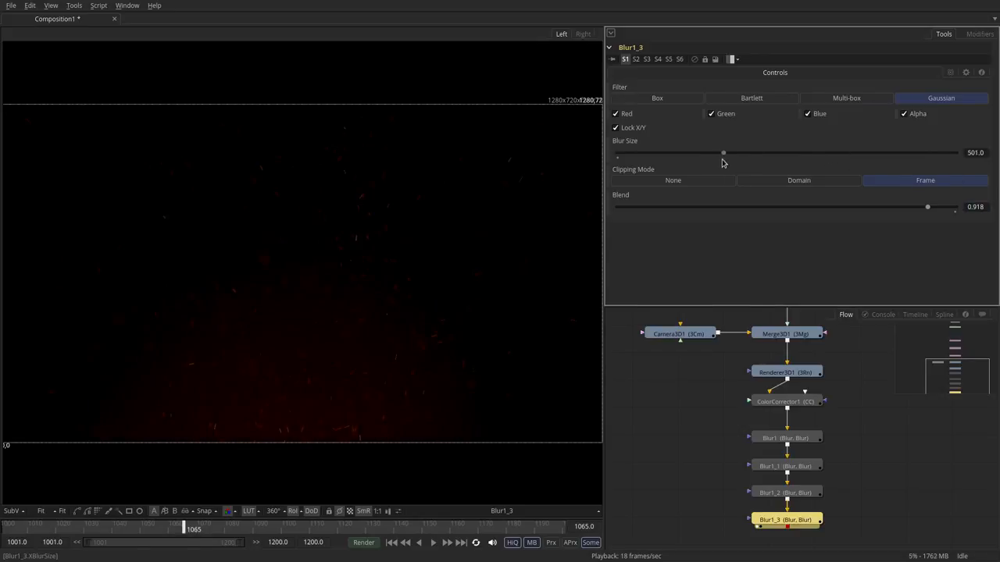
{"action": "left_click_drag", "start_coordinate": [717, 228], "coordinate": [707, 258]}
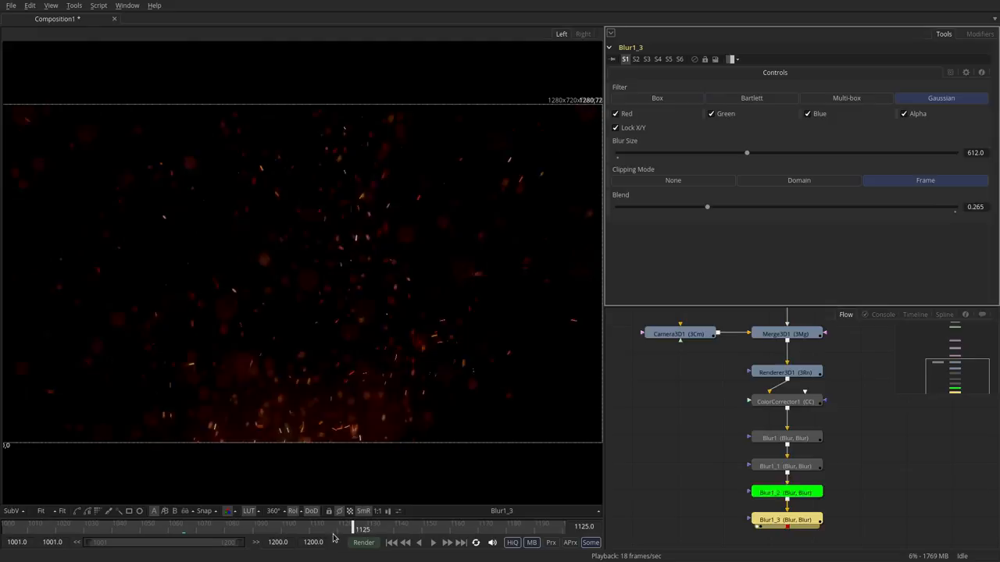
Step: Raise ColorCorrector1's Master RGB gain to 10.0 and check the result around frame 1077
{"action": "scroll", "coordinate": [761, 480], "scroll_direction": "up", "scroll_amount": 3}
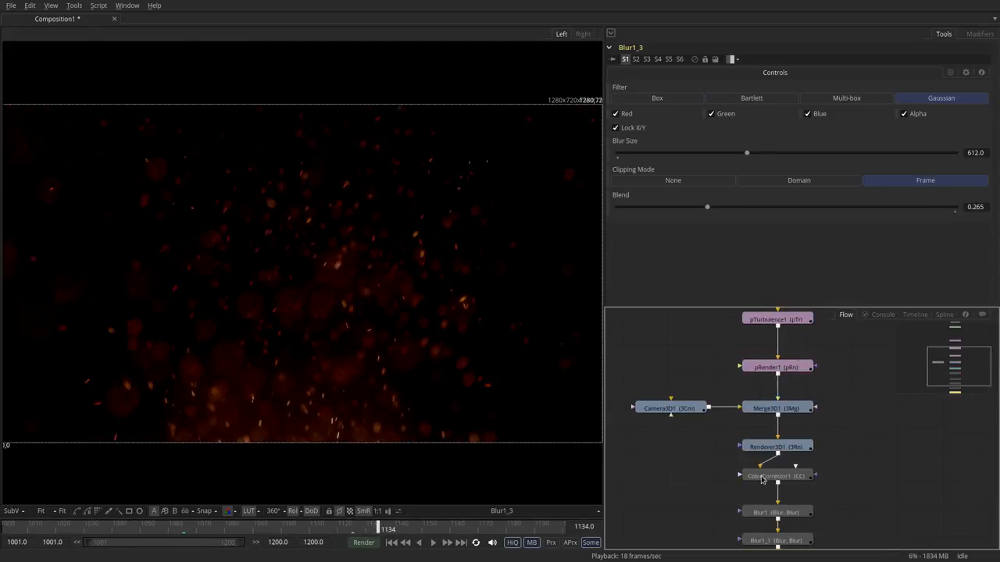
{"action": "left_click", "coordinate": [761, 480]}
{"action": "scroll", "coordinate": [778, 200], "scroll_direction": "down", "scroll_amount": 5}
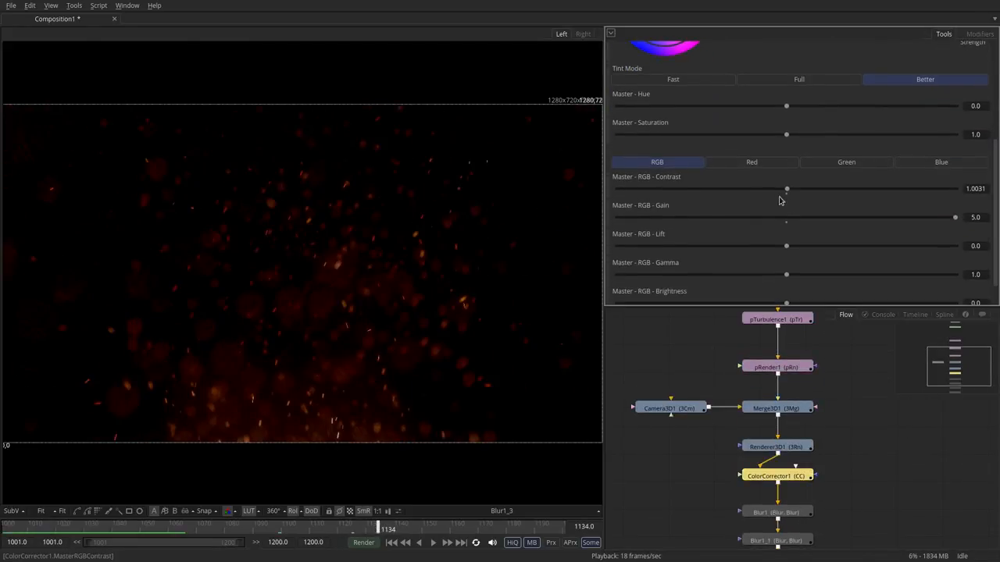
{"action": "key", "text": "Tab"}
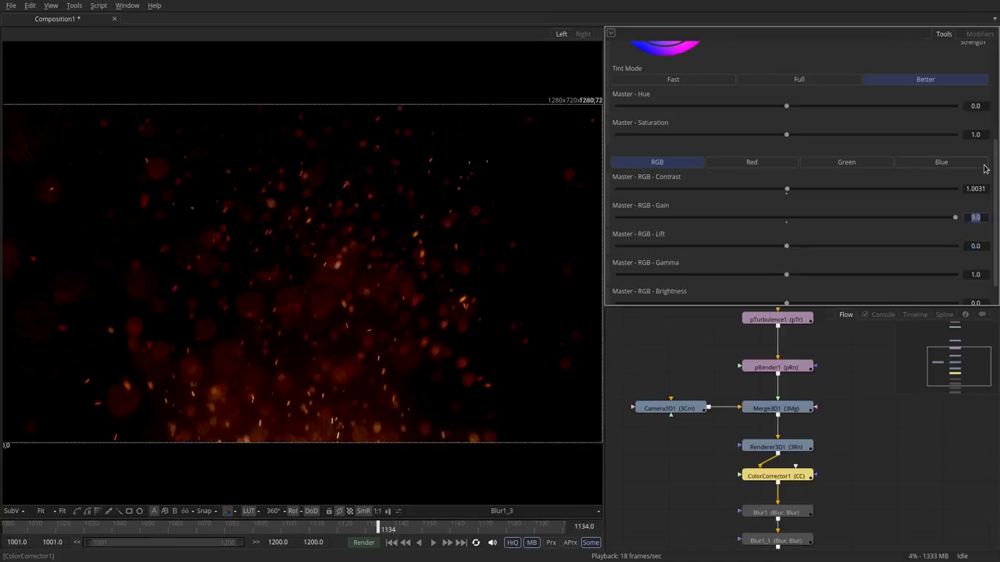
{"action": "left_click", "coordinate": [207, 528]}
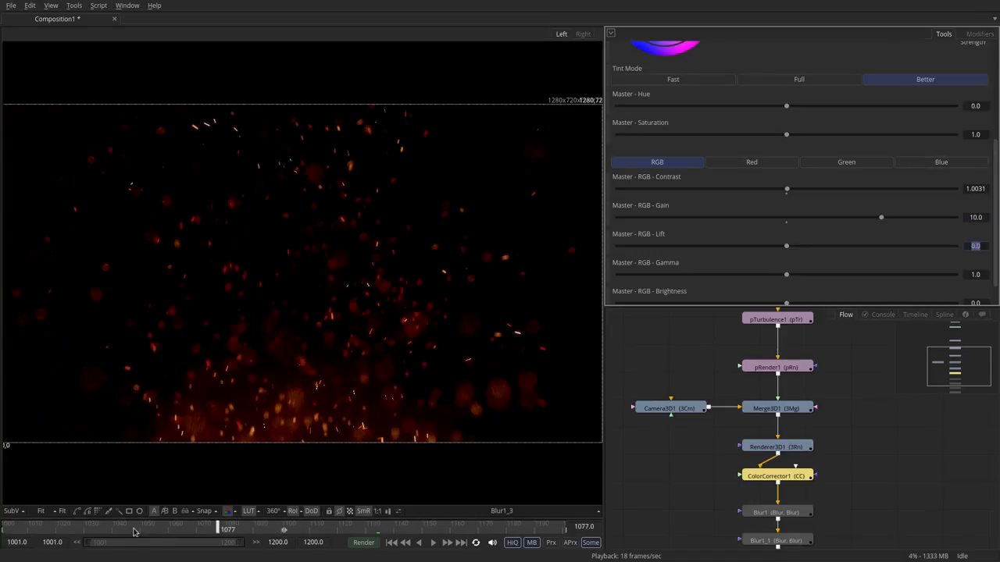
Step: Increase Camera3D1's focal length to about 23.36 mm
{"action": "scroll", "coordinate": [781, 429], "scroll_direction": "up", "scroll_amount": 1}
{"action": "left_click", "coordinate": [674, 422]}
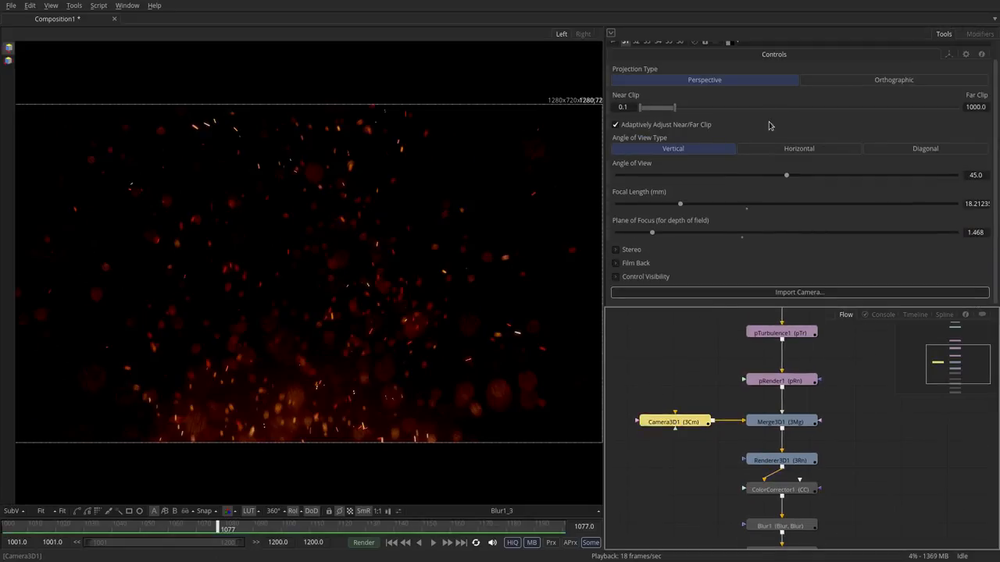
{"action": "left_click_drag", "start_coordinate": [677, 208], "coordinate": [701, 213]}
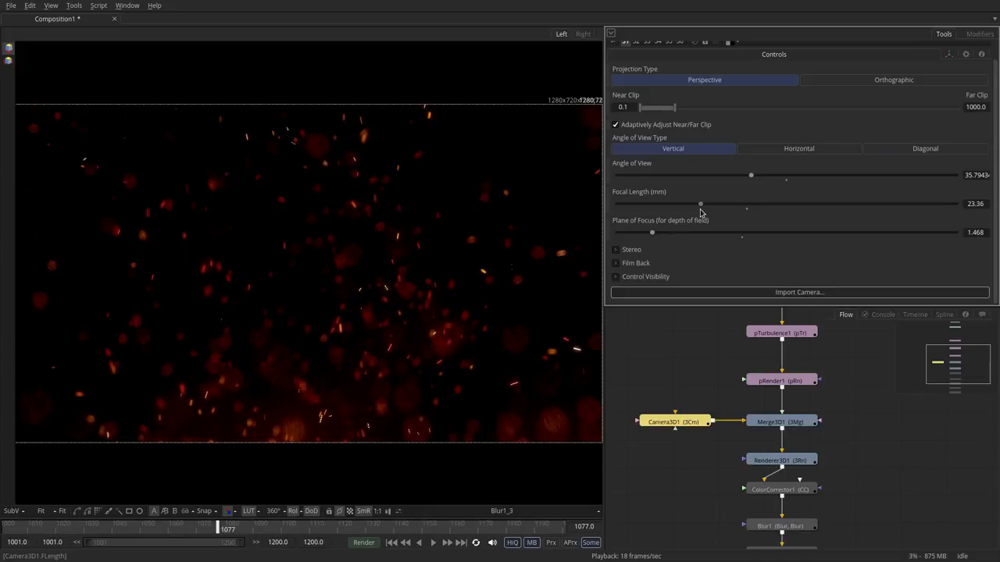
Step: Raise pEmitter1's particle number to about 51.9
{"action": "scroll", "coordinate": [749, 437], "scroll_direction": "up", "scroll_amount": 4}
{"action": "left_click", "coordinate": [763, 406]}
{"action": "left_click_drag", "start_coordinate": [681, 114], "coordinate": [799, 110]}
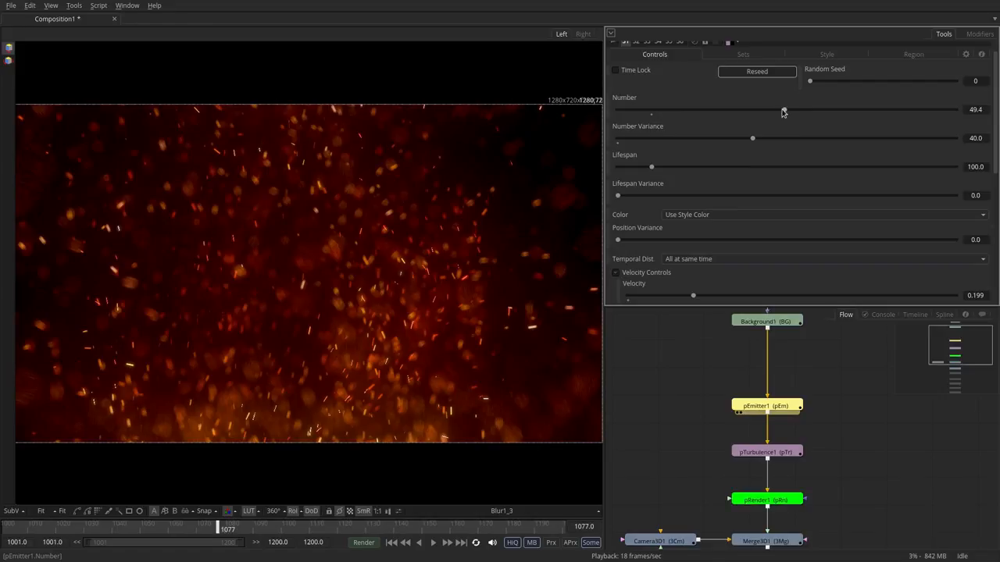
{"action": "left_click_drag", "start_coordinate": [793, 113], "coordinate": [793, 110]}
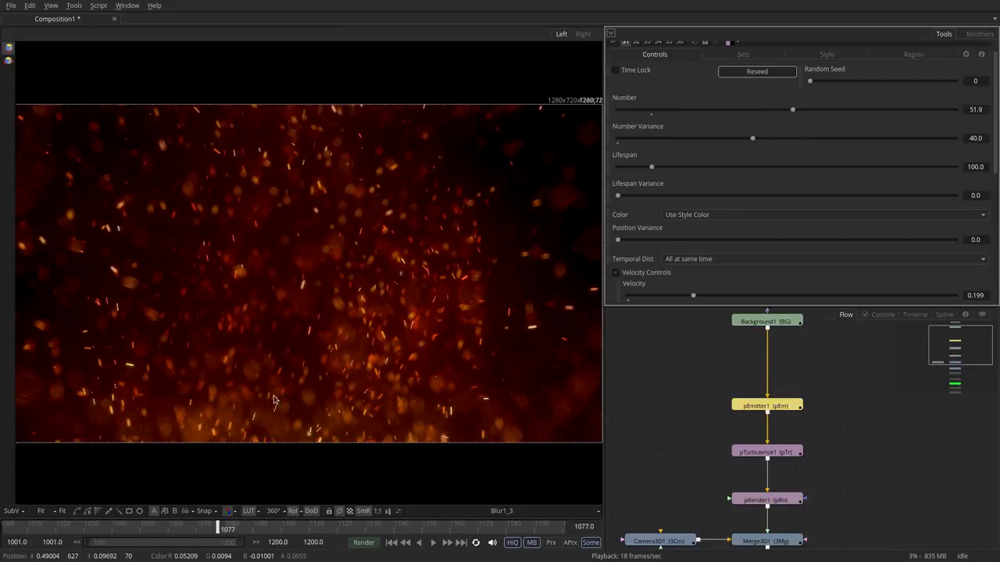
Step: Set pEmitter1's particle size to velocity to about 0.00175 and play the animation from the first frame
{"action": "left_click", "coordinate": [826, 55]}
{"action": "left_click", "coordinate": [616, 86]}
{"action": "left_click", "coordinate": [616, 99]}
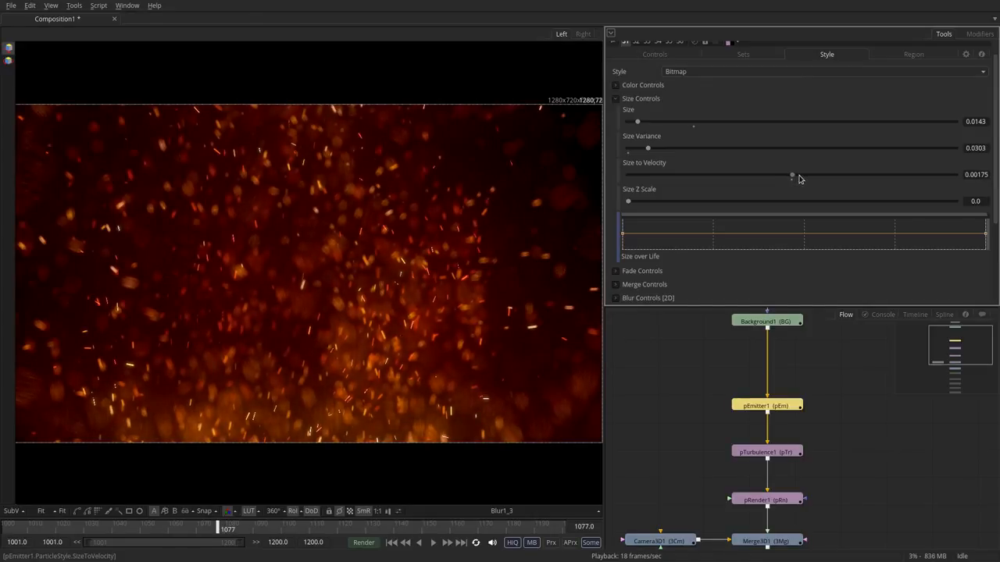
{"action": "left_click", "coordinate": [392, 542]}
{"action": "left_click", "coordinate": [435, 542]}
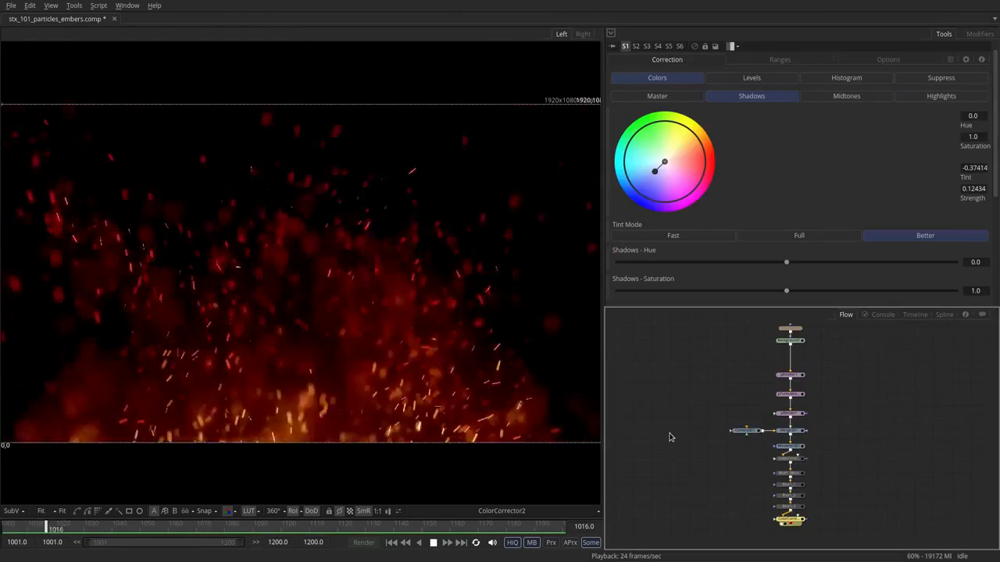